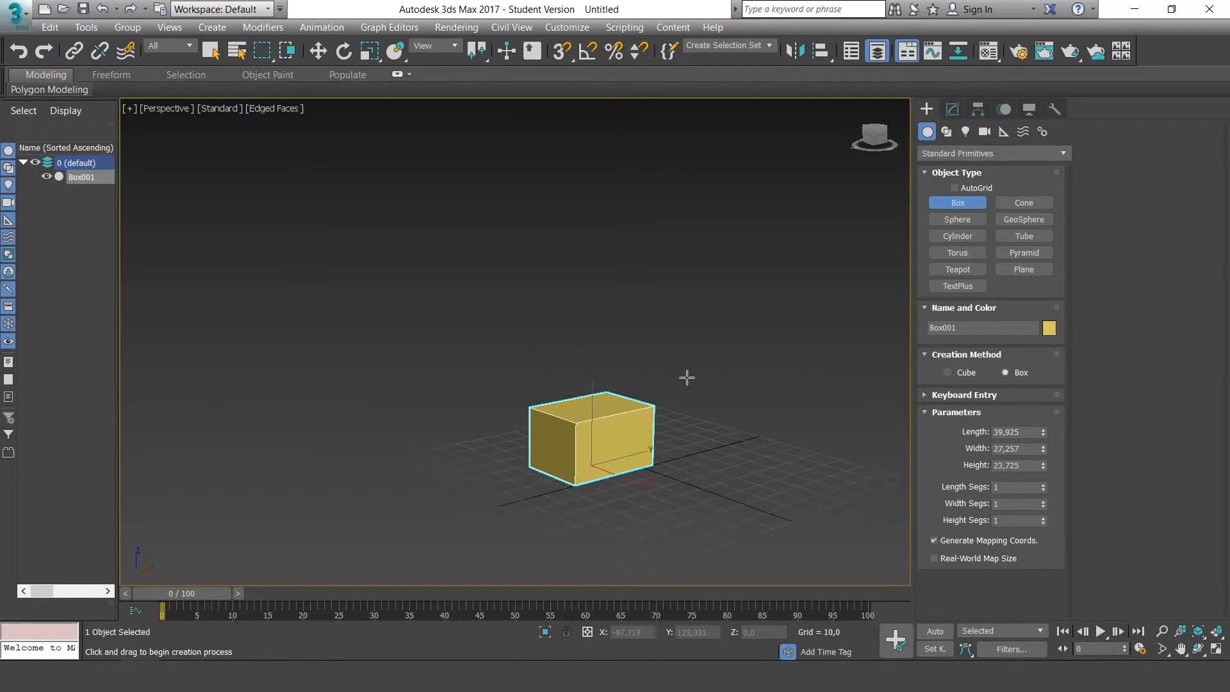
- Apply an Edit Poly modifier to the box
middle_click_drag(595, 429, 739, 368, "alt")
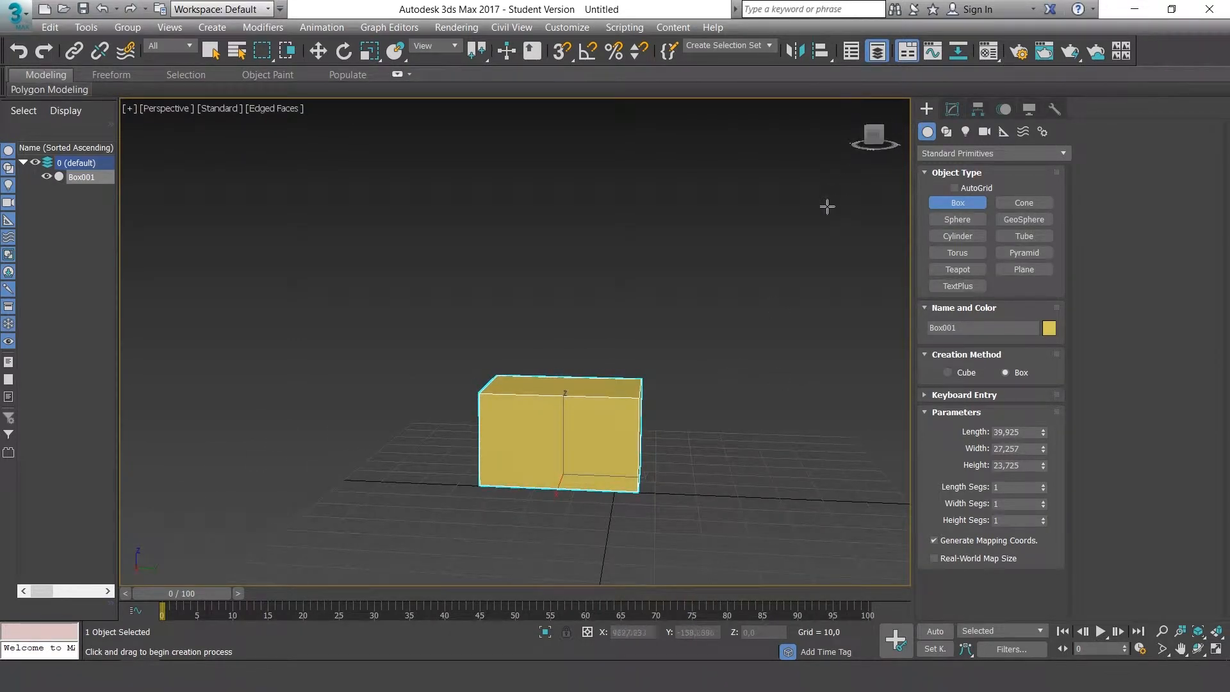
left_click(956, 109)
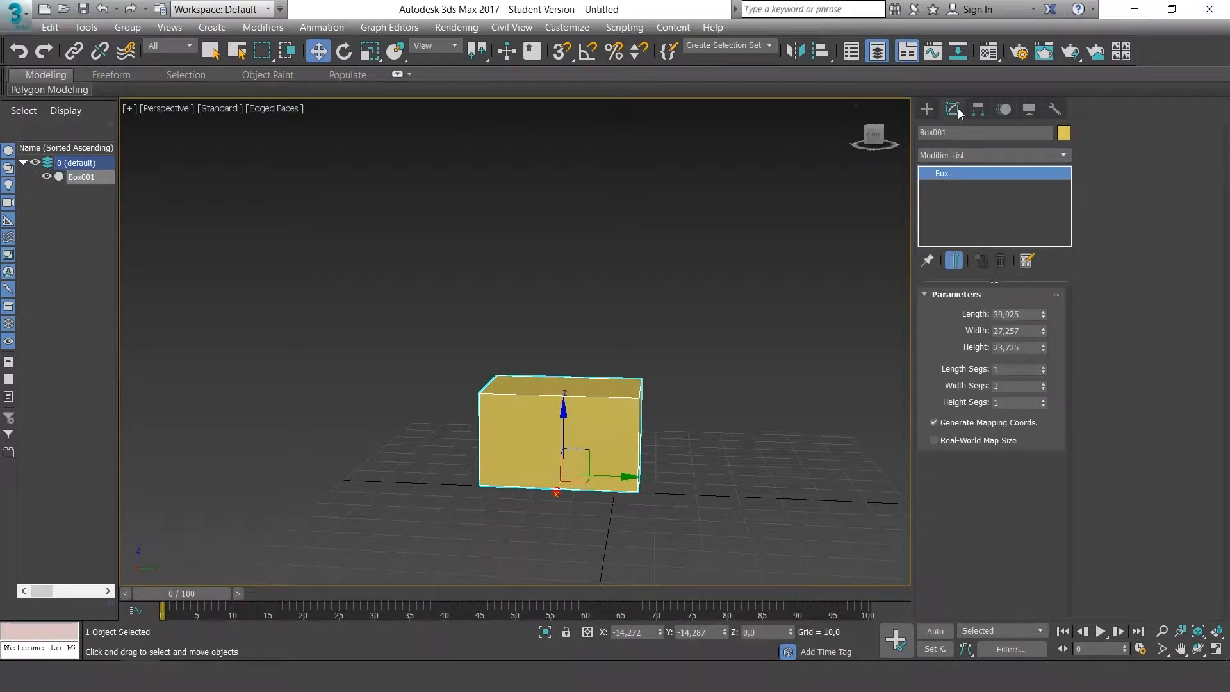
left_click(1062, 156)
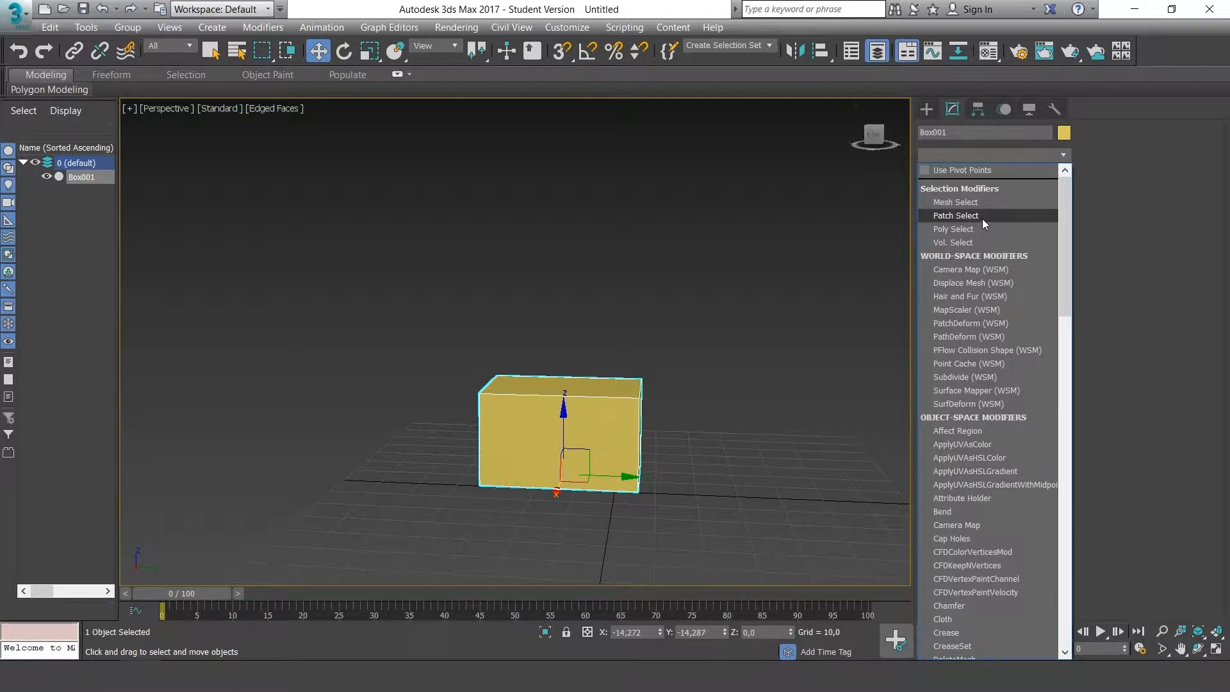
key("e")
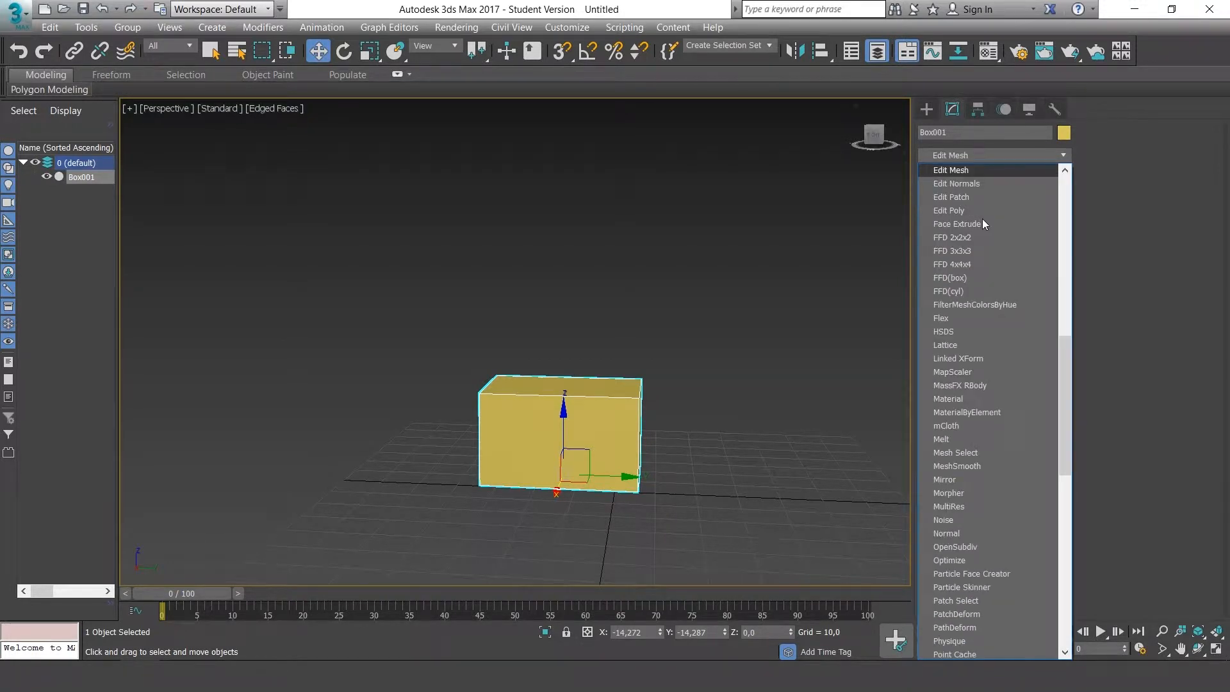
left_click(962, 210)
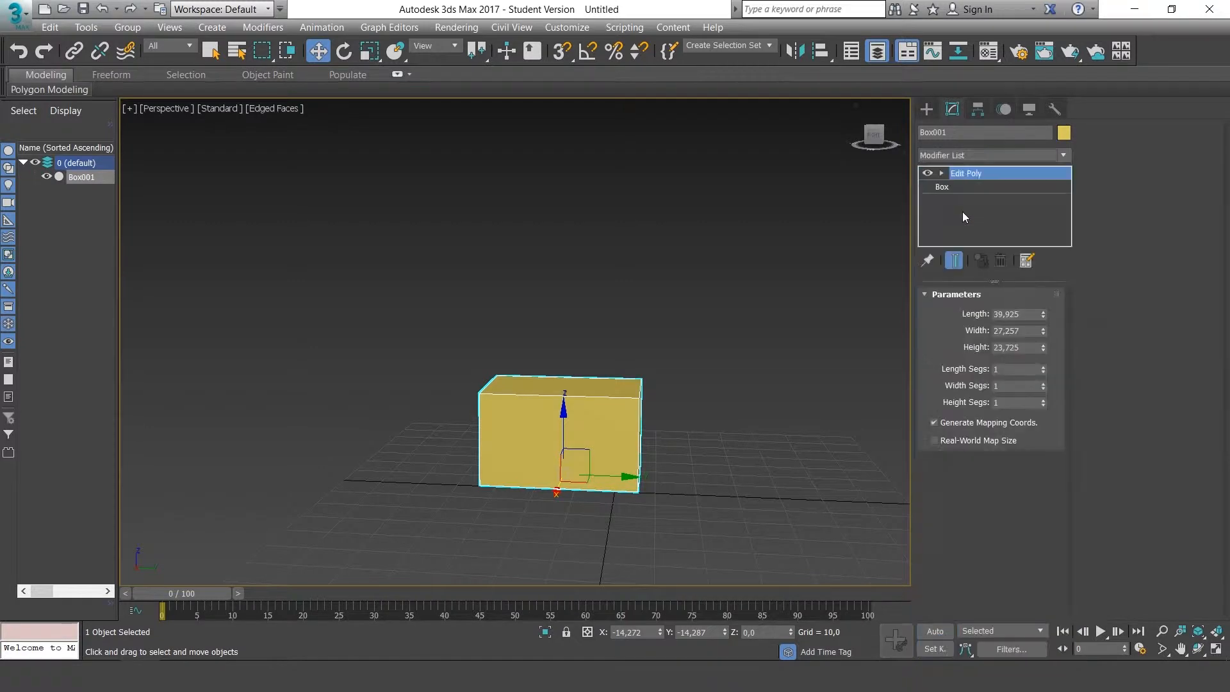
- At Vertex level, select the box's upper vertices as a group and one upper corner vertex alone, and clear the selection
middle_click_drag(709, 414, 505, 398, "alt")
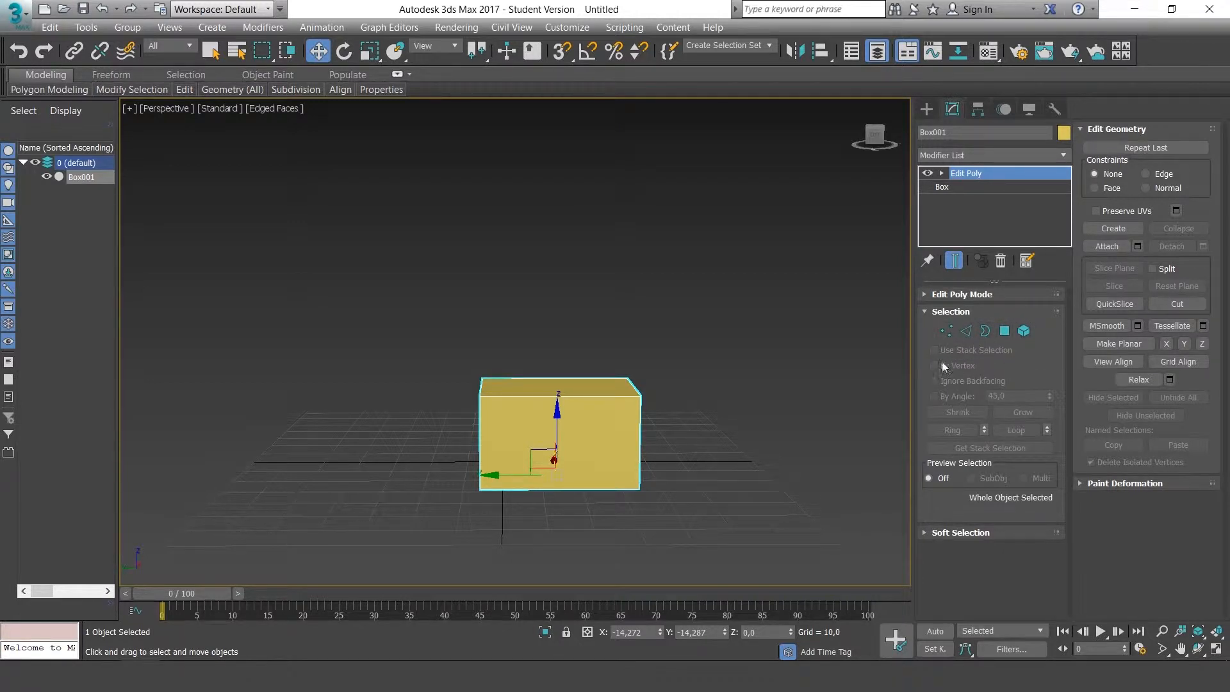
middle_click_drag(792, 391, 753, 384, "alt")
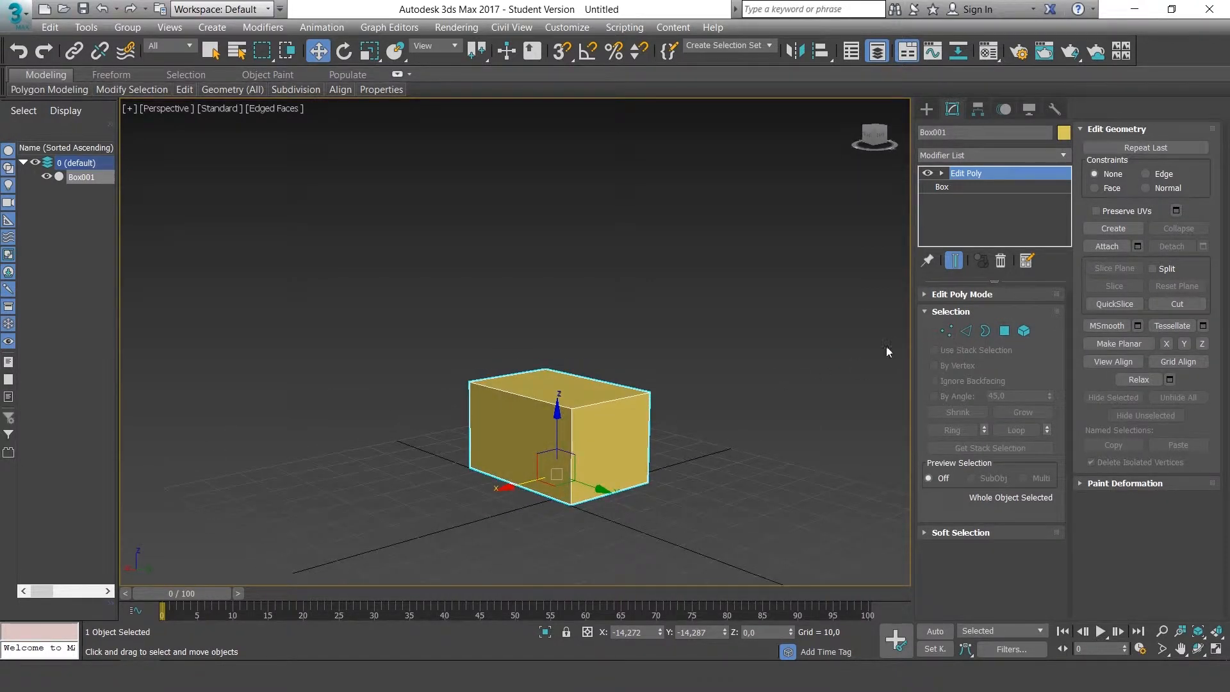
middle_click_drag(886, 346, 756, 323, "alt")
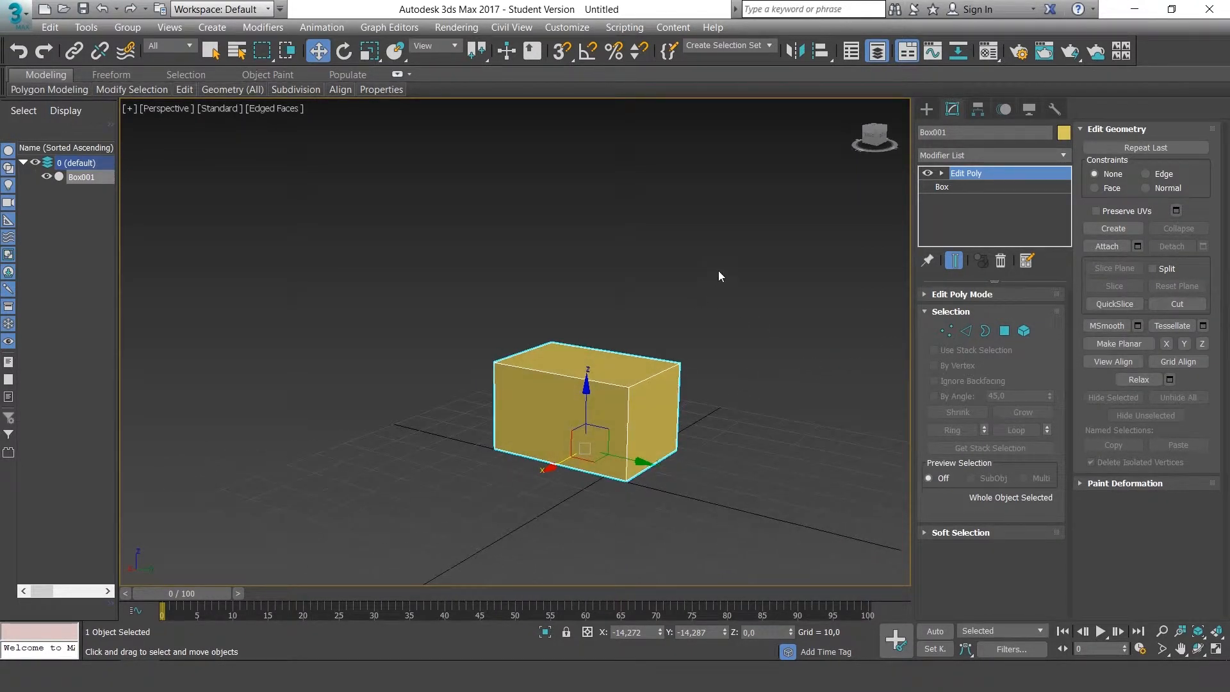
middle_click_drag(719, 276, 833, 359, "alt")
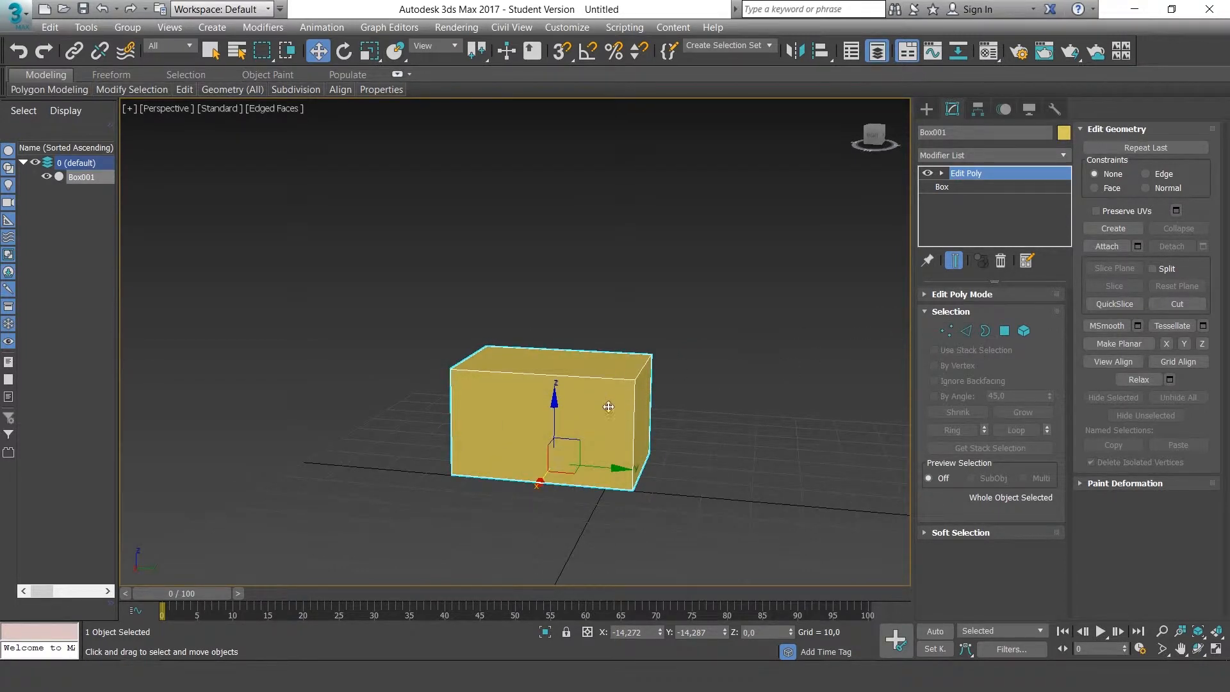
left_click(946, 331)
mouse_move(661, 402)
middle_mouse_down("alt")
mouse_move(602, 406)
mouse_move(658, 401)
middle_mouse_up("alt")
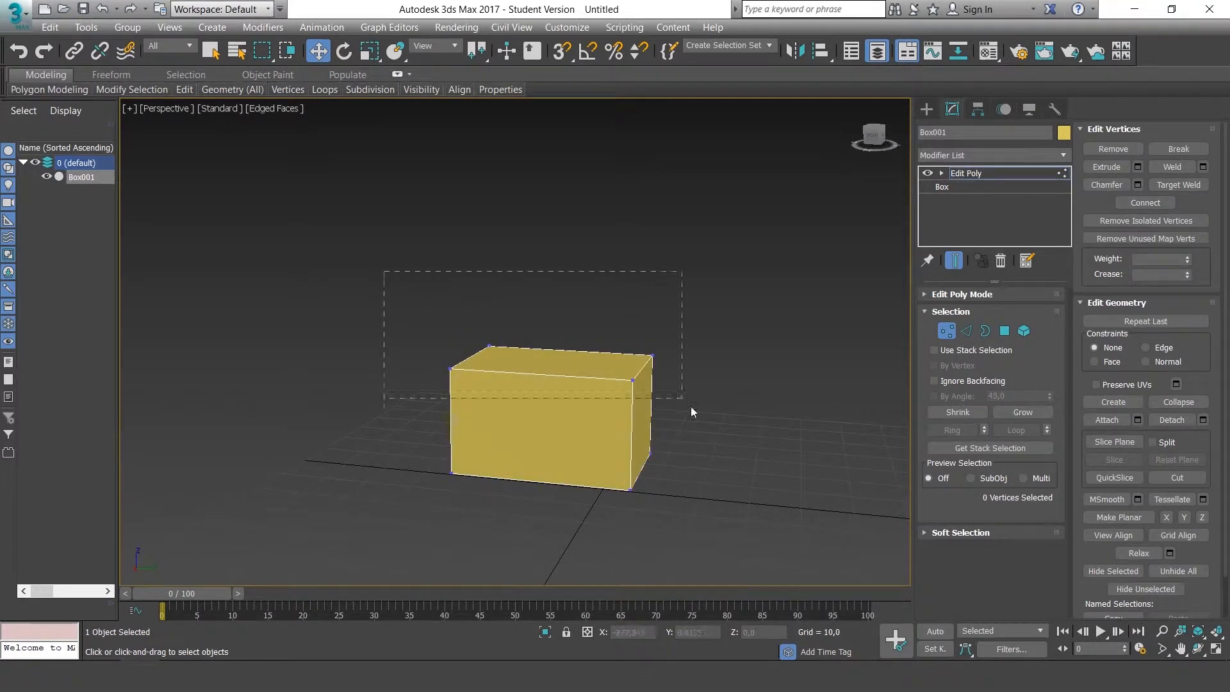
left_click_drag(690, 407, 691, 408)
middle_click_drag(788, 521, 715, 386, "alt")
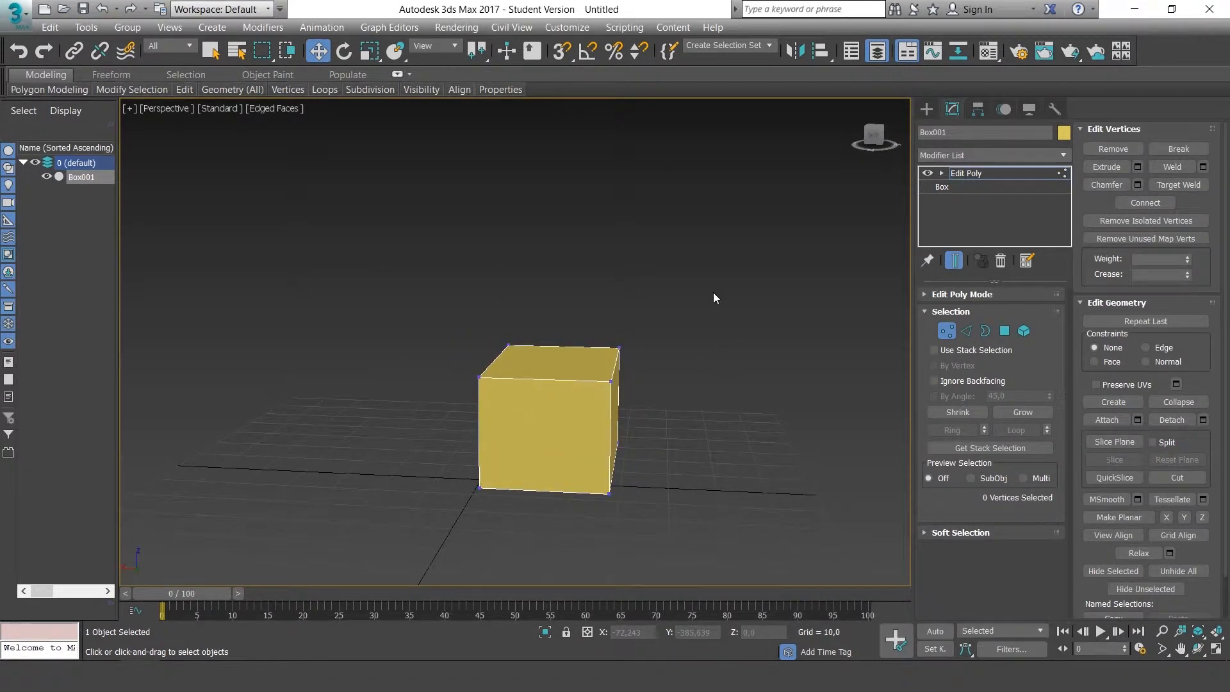
left_click(611, 354)
left_click_drag(615, 396, 576, 405)
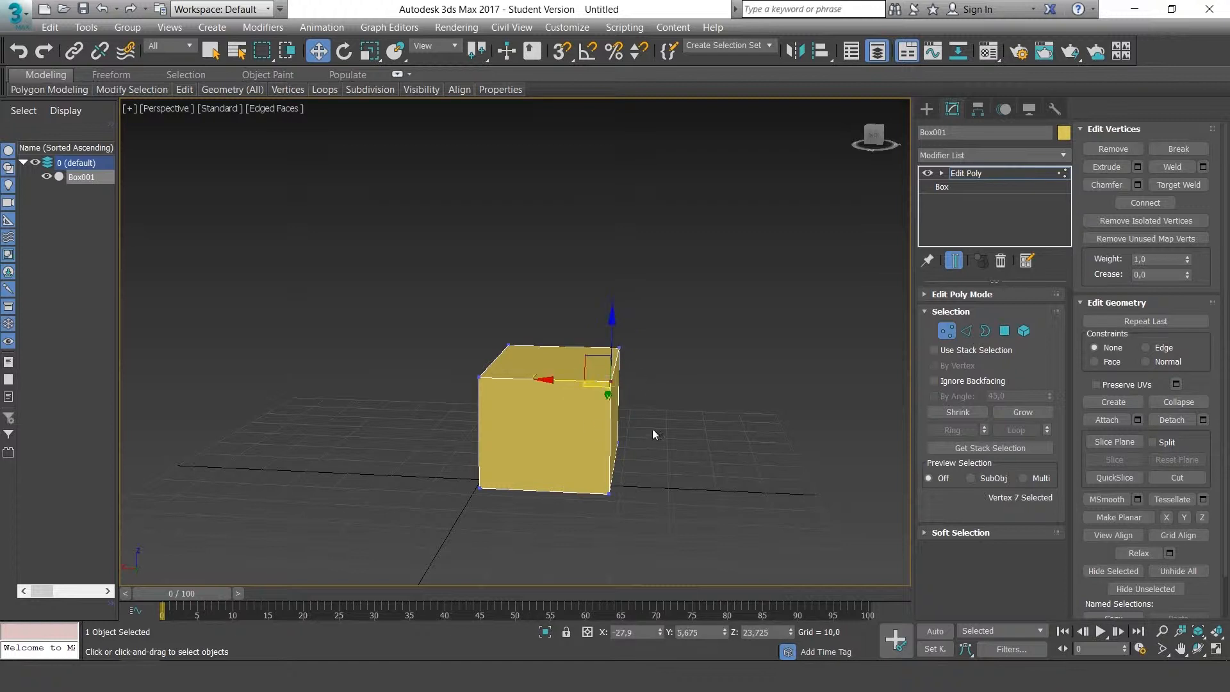
middle_click_drag(652, 429, 732, 437, "alt")
left_click(731, 437)
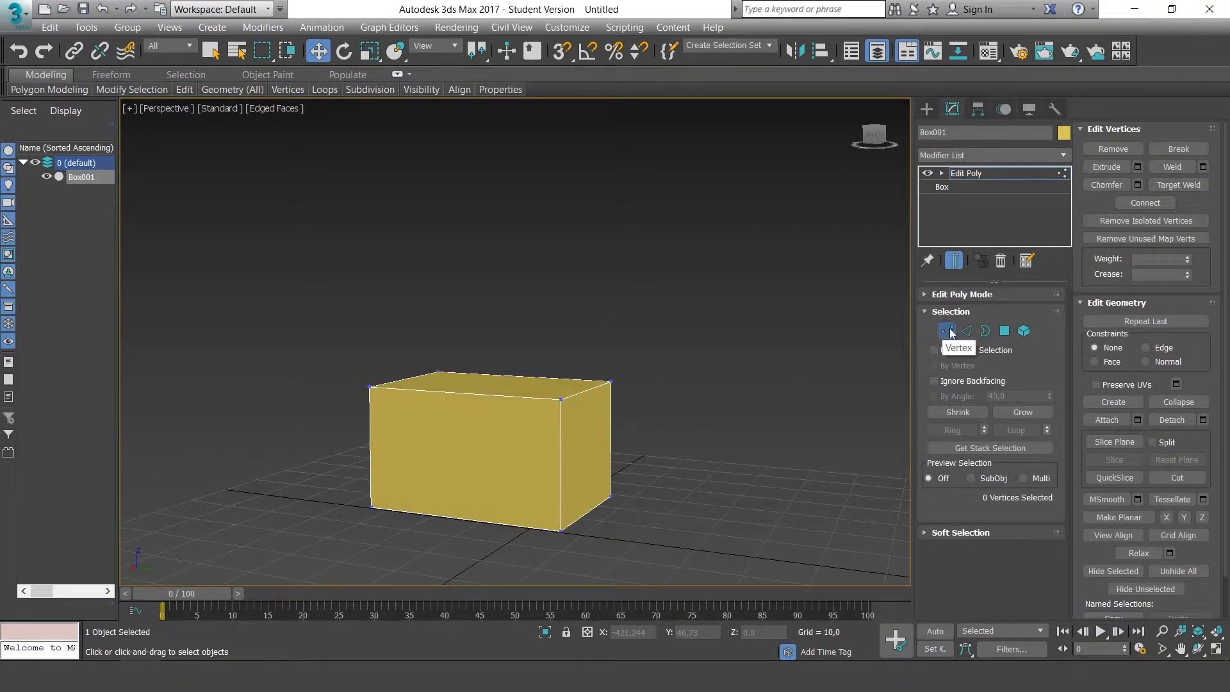
- At Edge level, select single edges of the box, all its edges together and the lower edges, and clear the selection
left_click(965, 331)
middle_click_drag(637, 412, 651, 398)
left_click(572, 392)
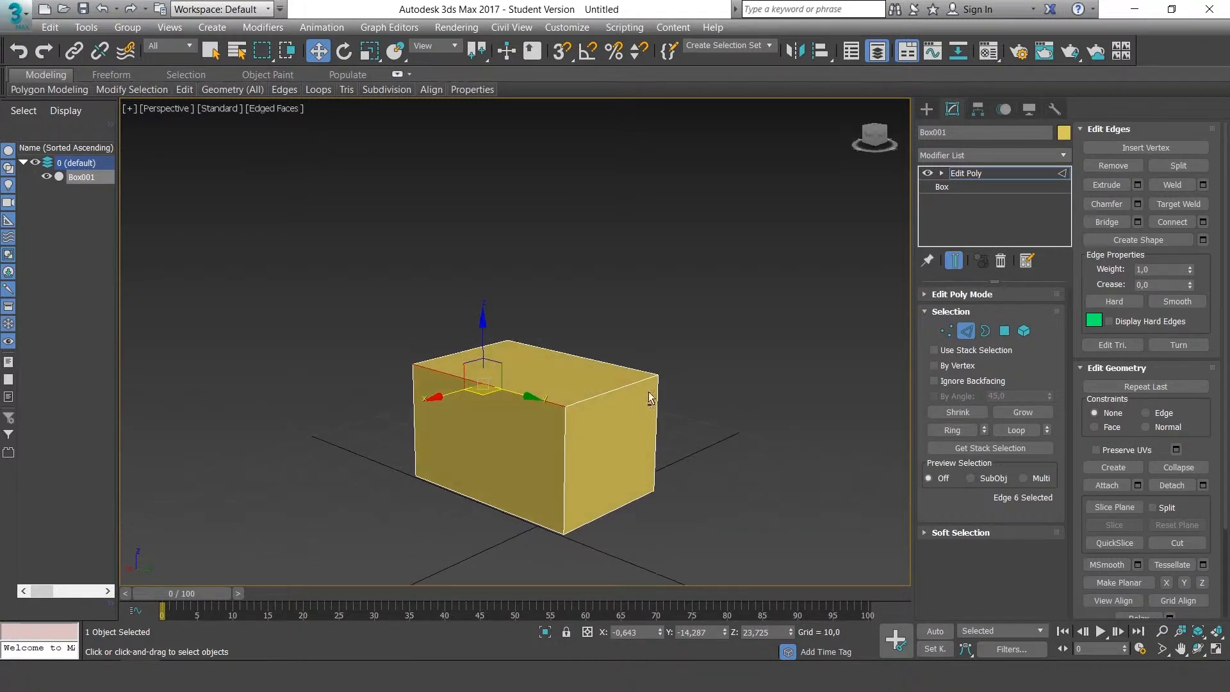
left_click(613, 393)
left_click(565, 449)
left_click(436, 398)
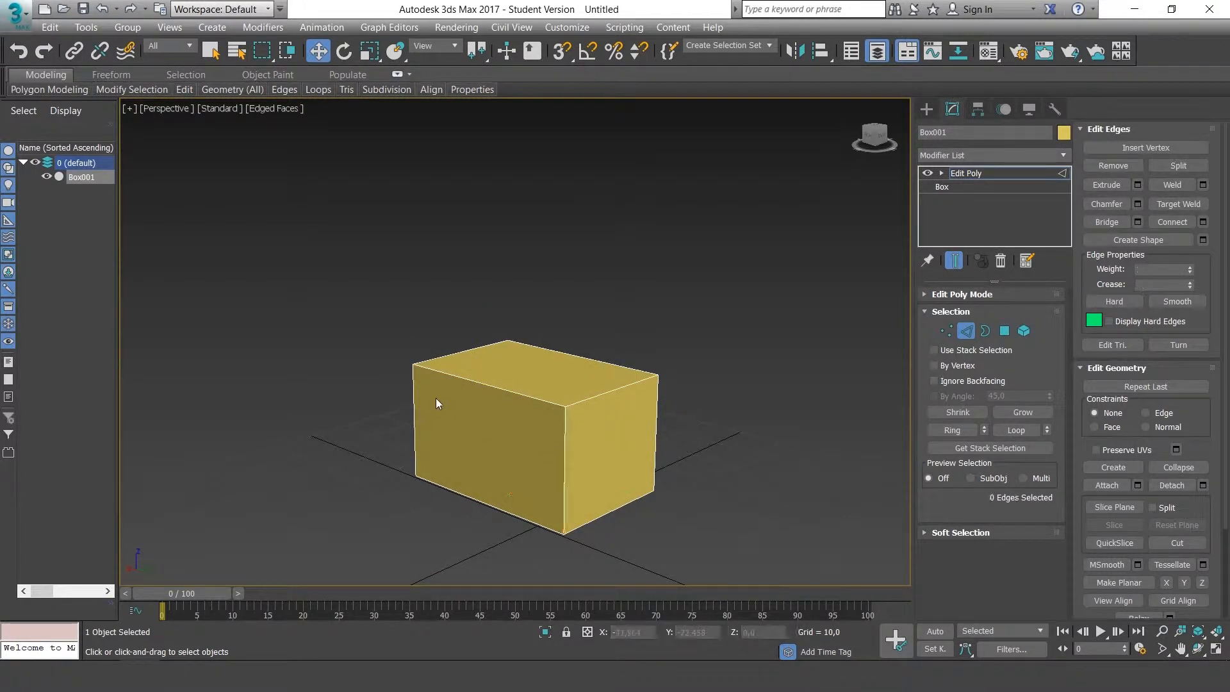
left_click(457, 379)
left_click_drag(652, 563, 653, 564)
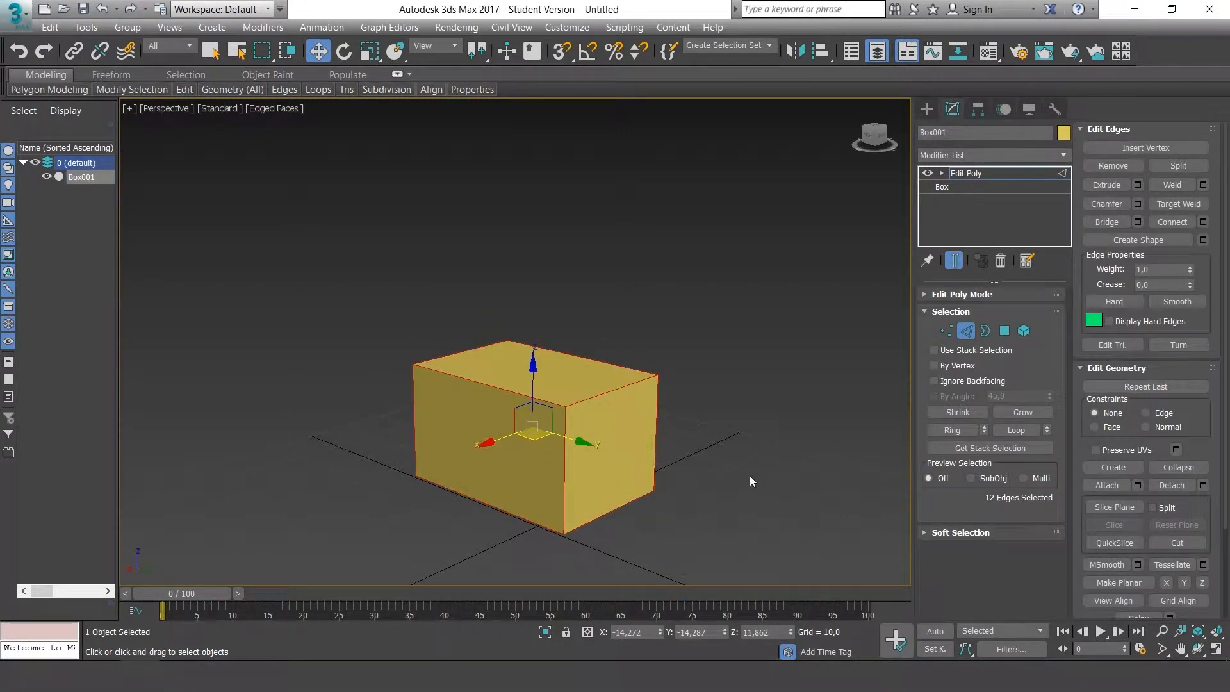
middle_click_drag(750, 475, 705, 472, "alt")
left_click_drag(553, 516, 557, 544)
middle_click_drag(692, 418, 737, 413, "alt")
left_click(748, 409)
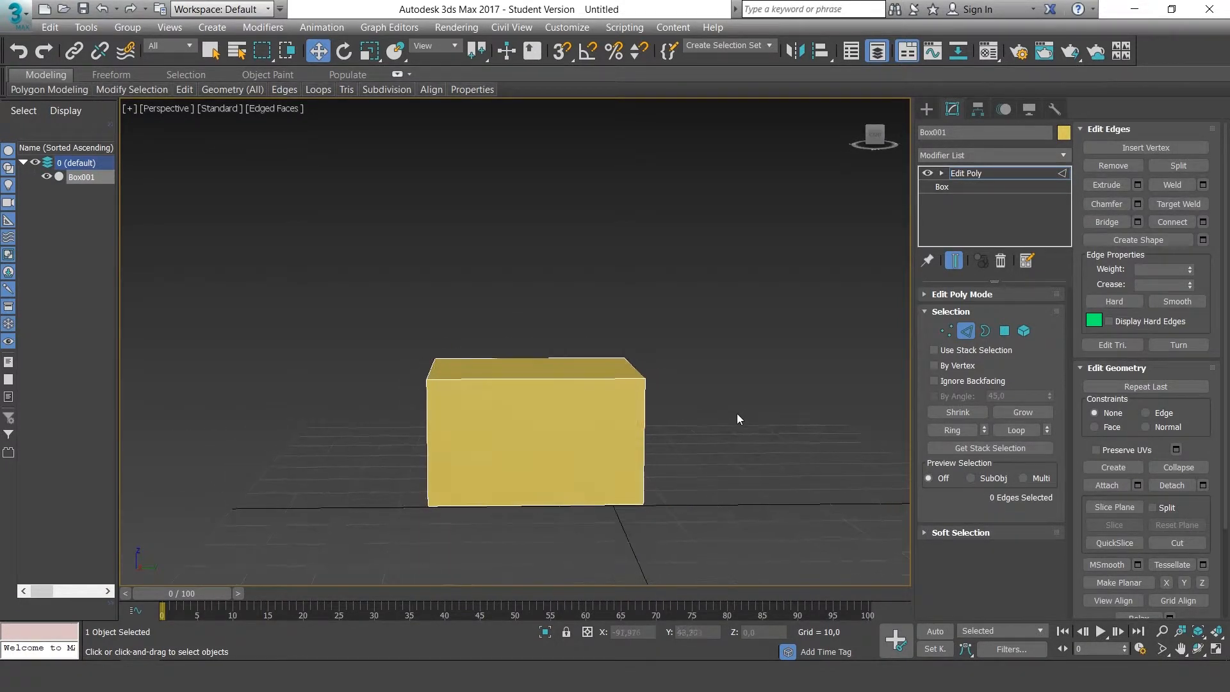
- At Polygon level, select the box's top, side and end faces one after another
left_click(1004, 331)
middle_click_drag(779, 398, 695, 392, "alt")
left_click(574, 406)
left_click(544, 445)
left_click(481, 492)
middle_click_drag(607, 434, 833, 367, "alt")
left_click(462, 429)
middle_click_drag(398, 350, 553, 318, "alt")
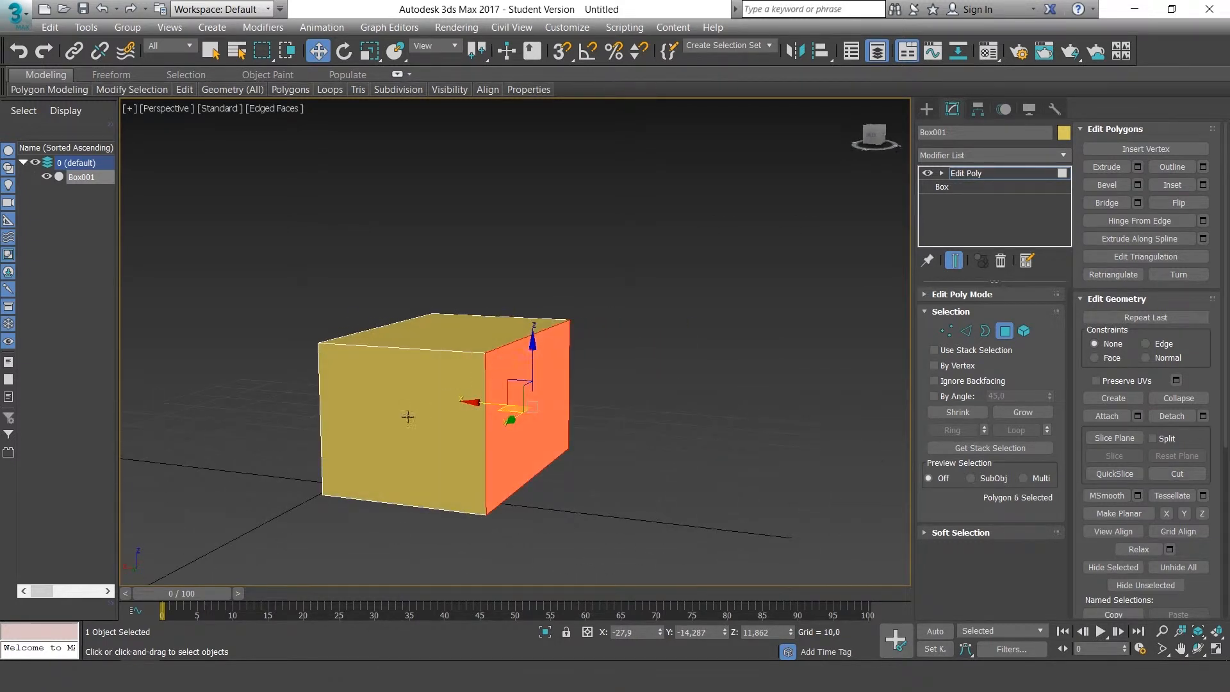
left_click(407, 417)
middle_click_drag(565, 426, 660, 386, "alt")
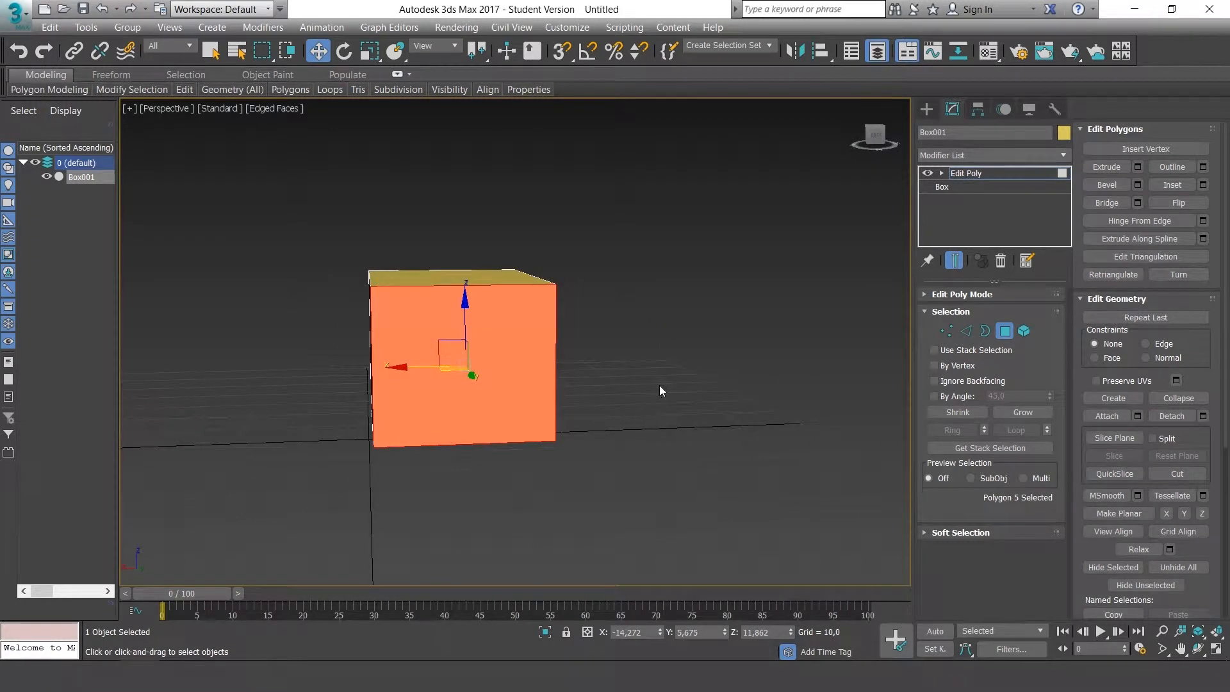
left_click(1004, 331)
- At Element level, select the whole box as one element and deselect it several times
left_click(1024, 331)
middle_click_drag(743, 348, 638, 348, "alt")
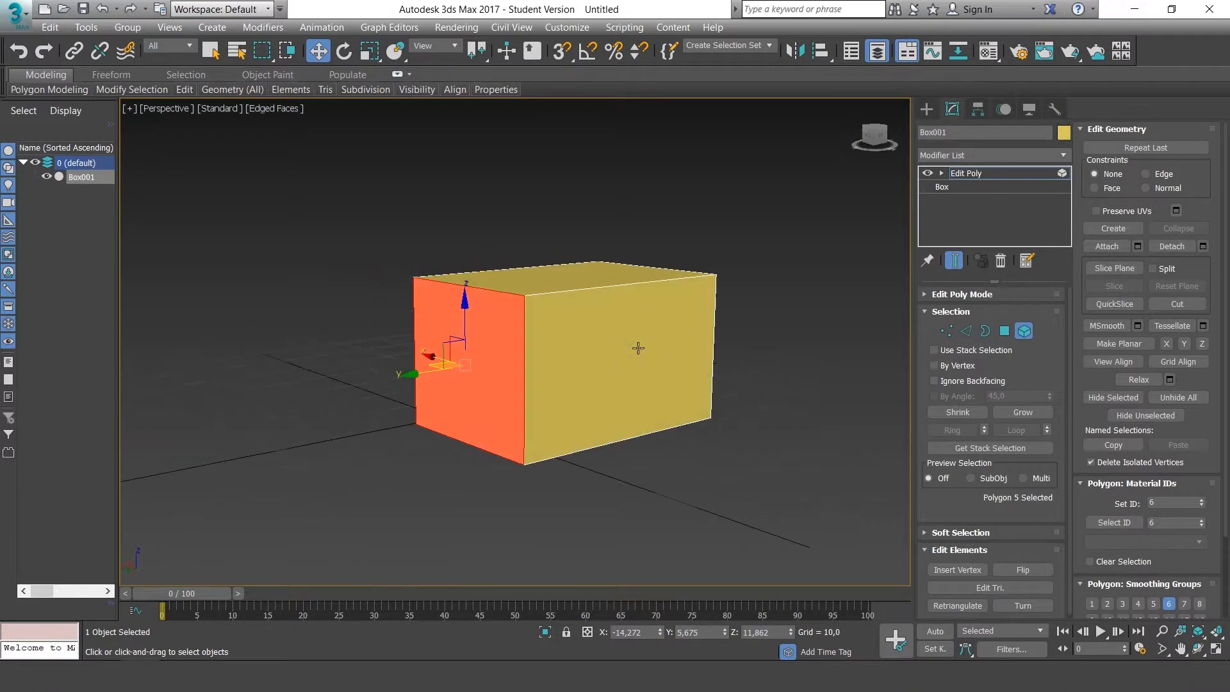
left_click(795, 349)
middle_click_drag(802, 369, 755, 368, "alt")
scroll(789, 363, "down", 3)
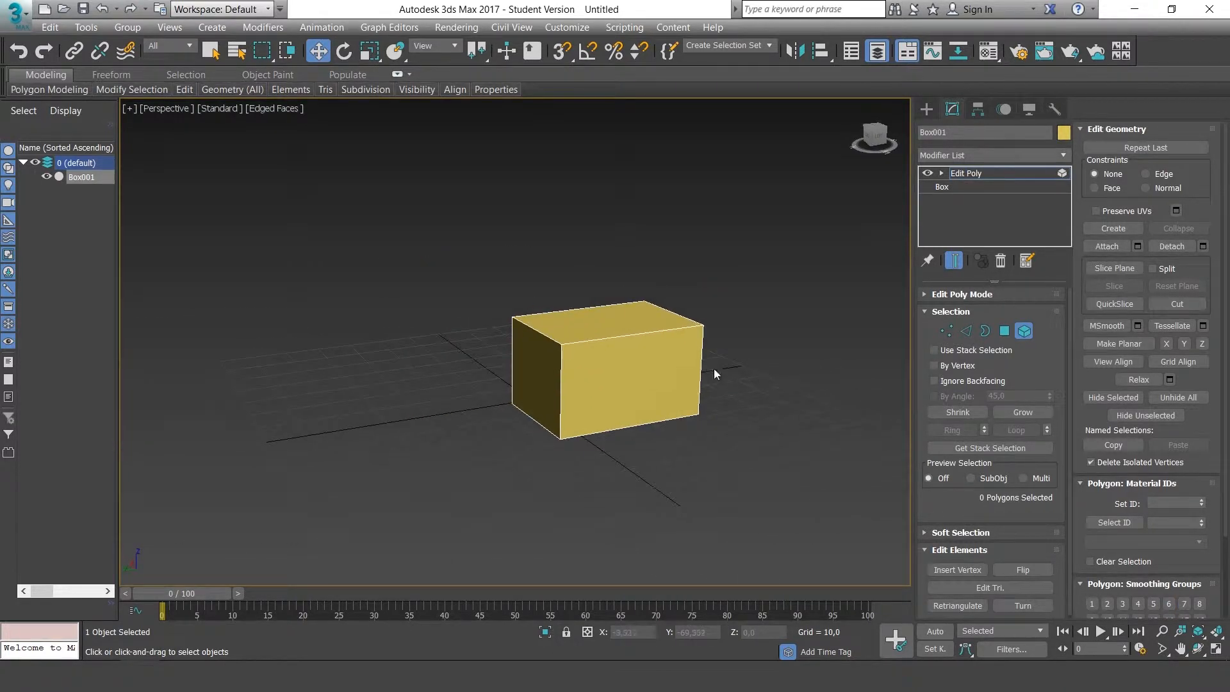
left_click(661, 363)
left_click(737, 396)
left_click(666, 378)
left_click(786, 404)
left_click(633, 373)
left_click(747, 378)
left_click(663, 372)
left_click(767, 367)
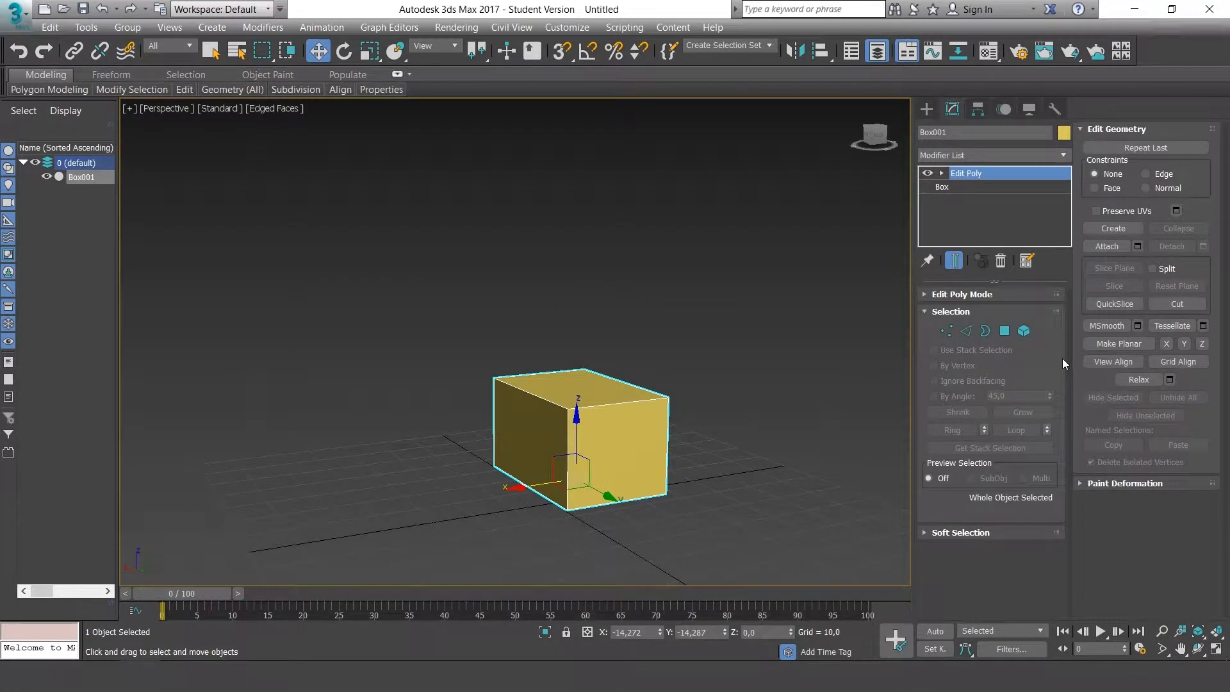
- At Polygon level, delete the box's end face on the negative Y side
left_click(1004, 331)
middle_click_drag(782, 414, 767, 428, "alt")
left_click(602, 377)
left_click(553, 433)
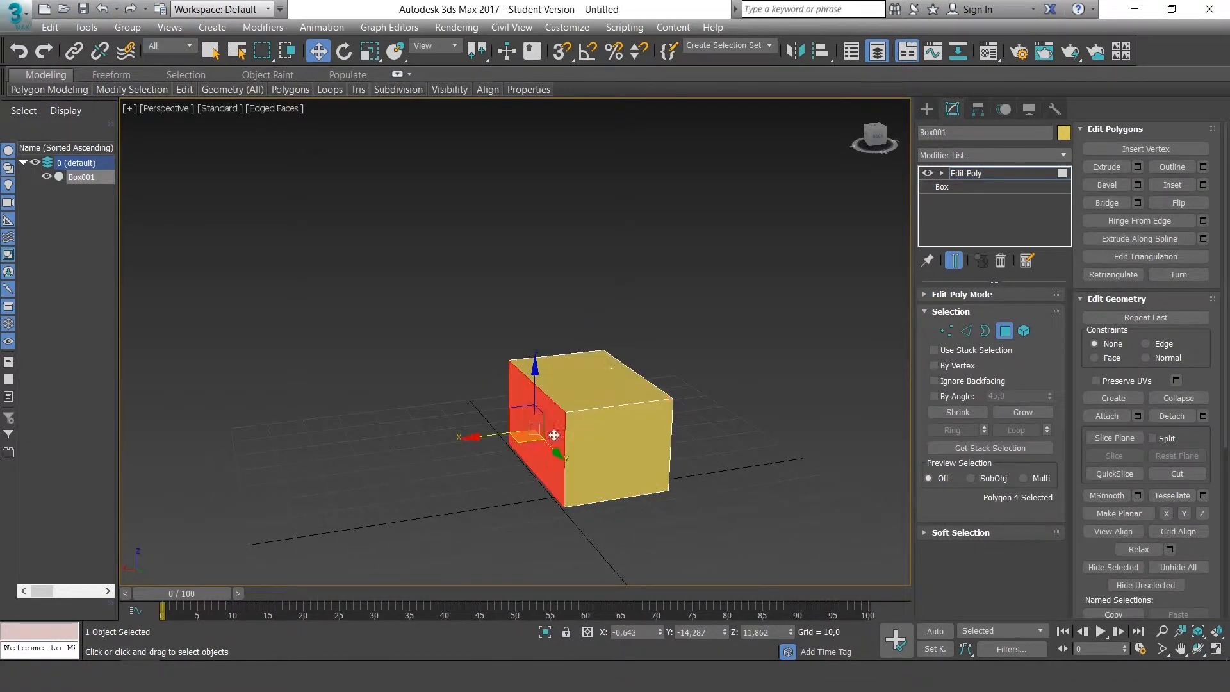
middle_click_drag(618, 373, 855, 360, "alt")
left_click(461, 431)
middle_click_drag(641, 400, 786, 386, "alt")
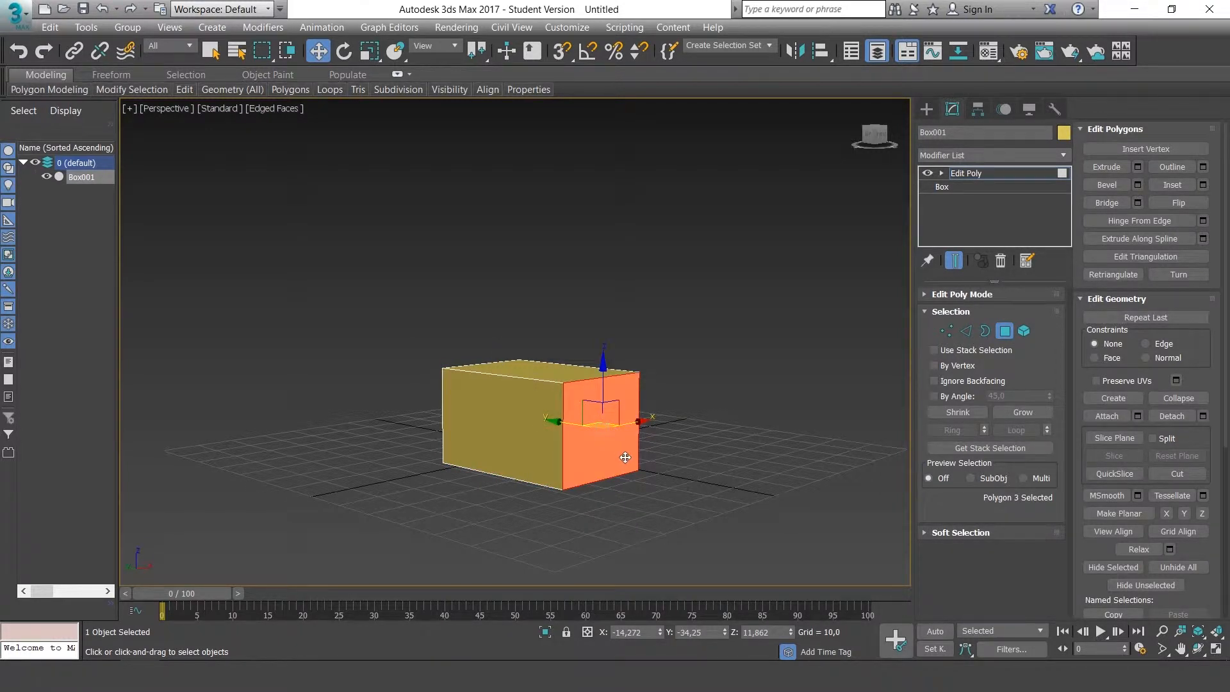
key("Delete")
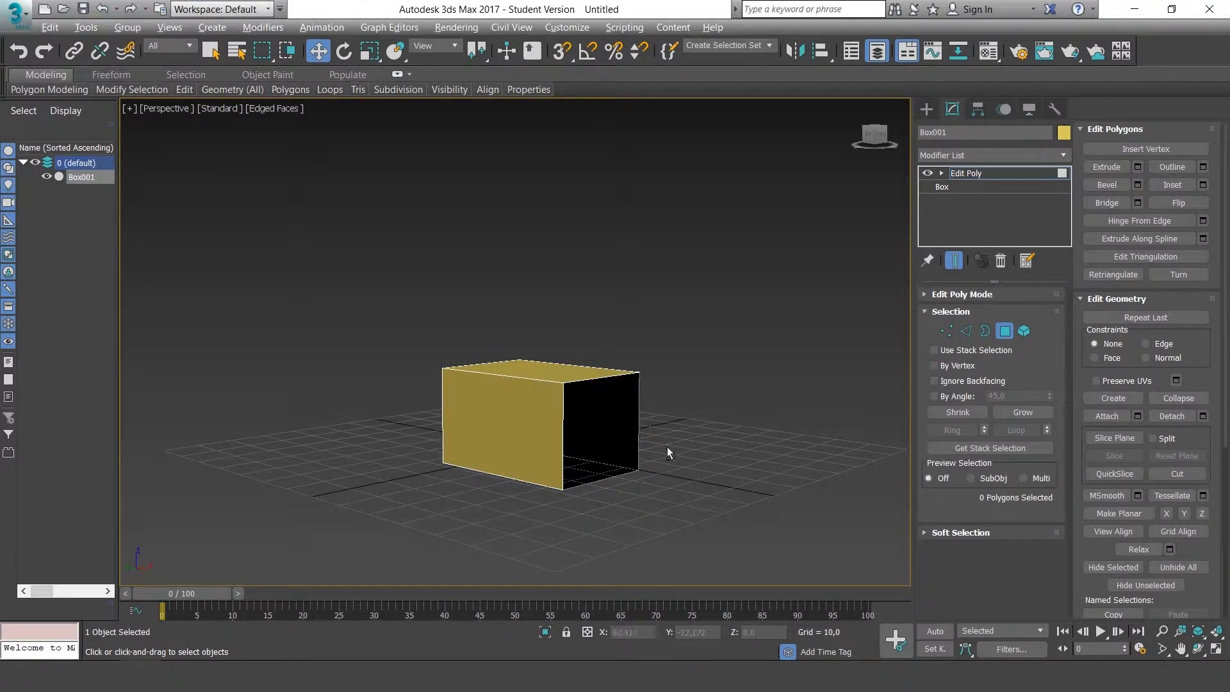
- At Border level, select the border around the box's open end and try selecting an edge on its closed side
middle_click_drag(668, 453, 495, 397, "alt")
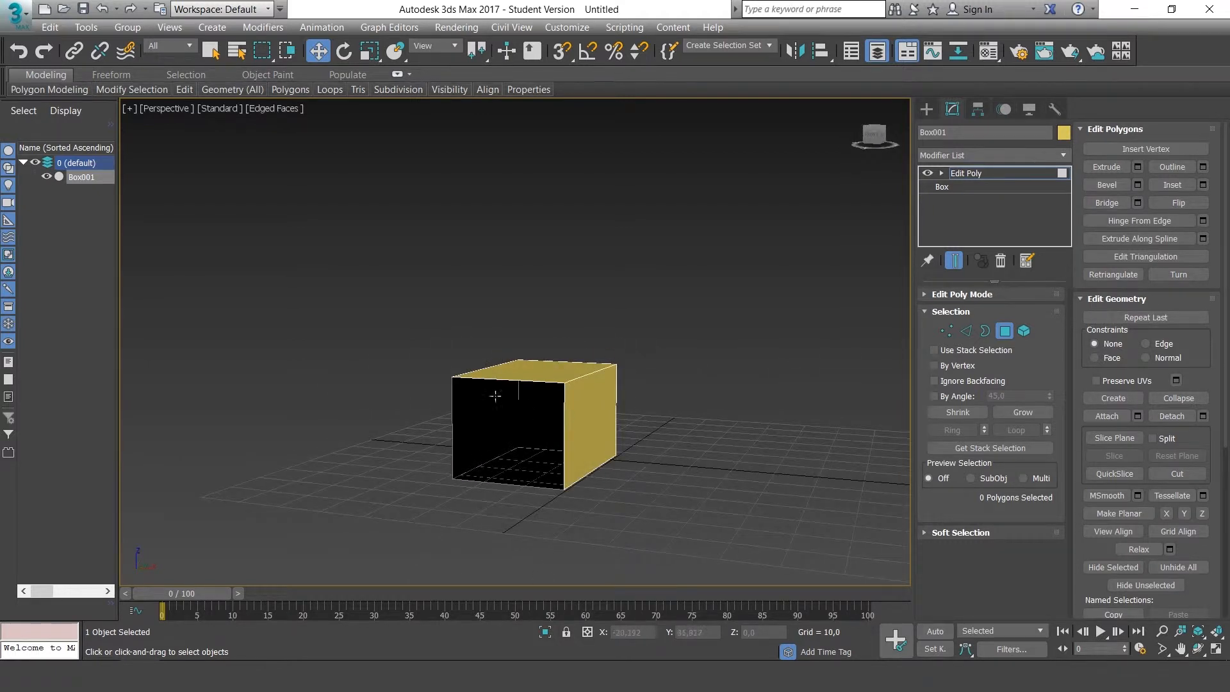
middle_click_drag(561, 426, 739, 367, "alt")
scroll(577, 439, "up", 3)
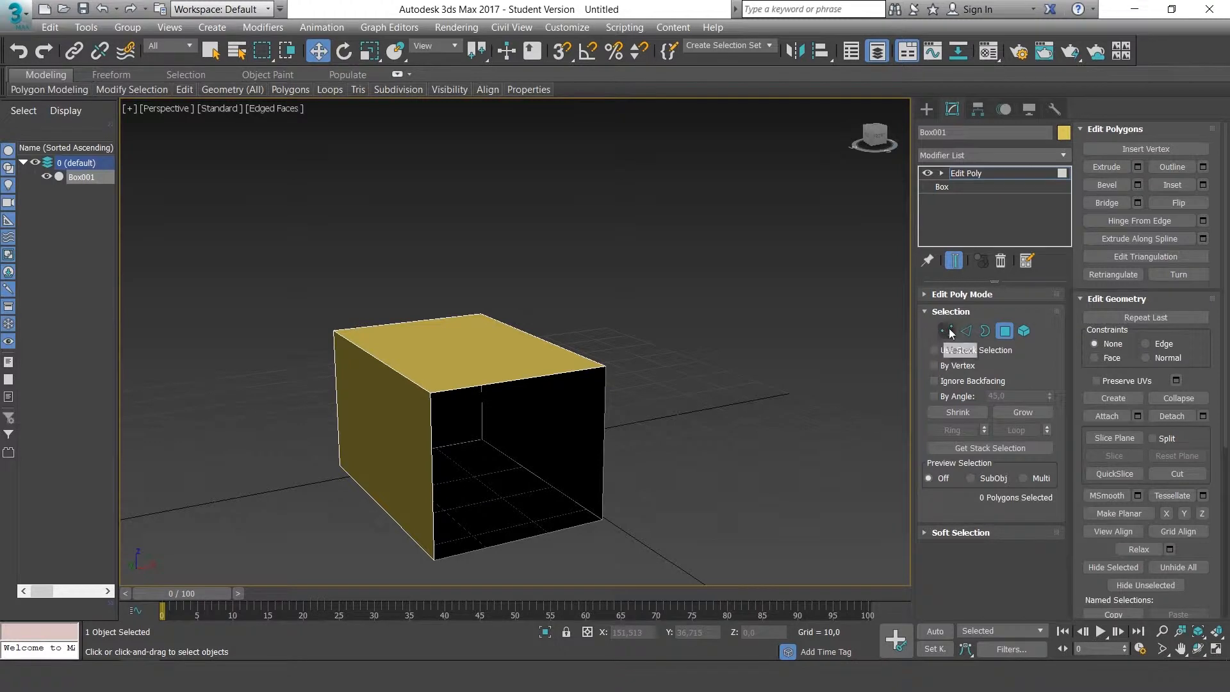
left_click(985, 332)
middle_click_drag(715, 408, 626, 340, "alt")
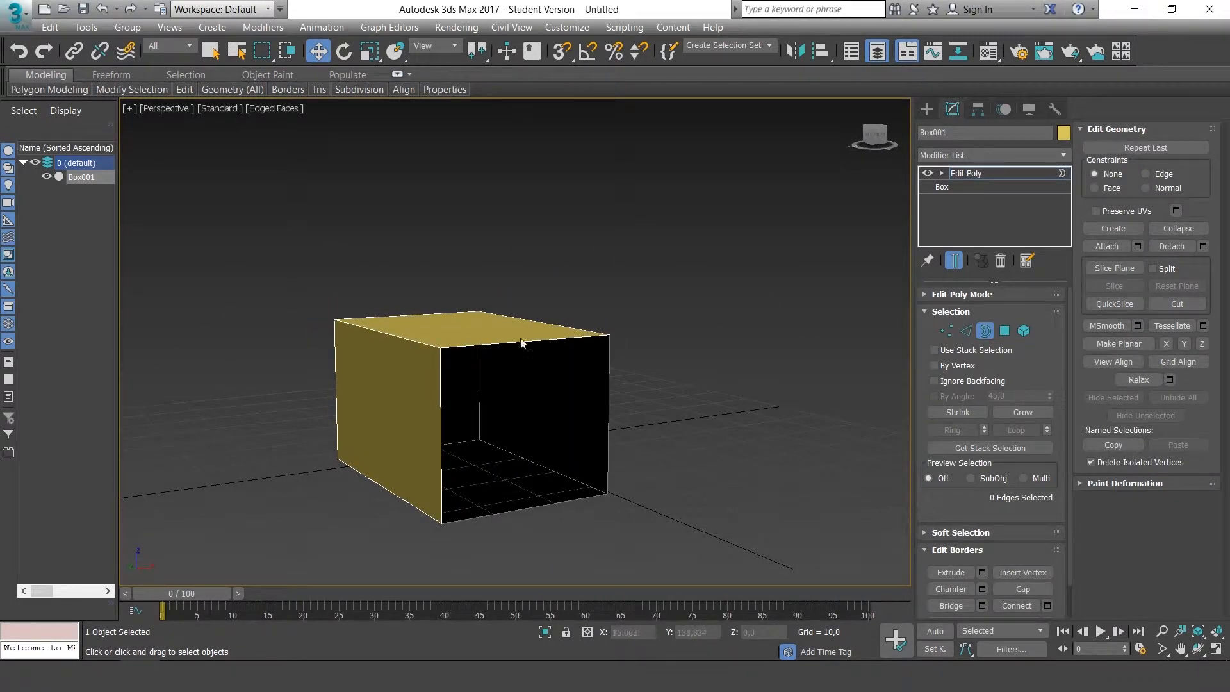
left_click(558, 337)
middle_click_drag(518, 433, 328, 363, "alt")
left_click(332, 371)
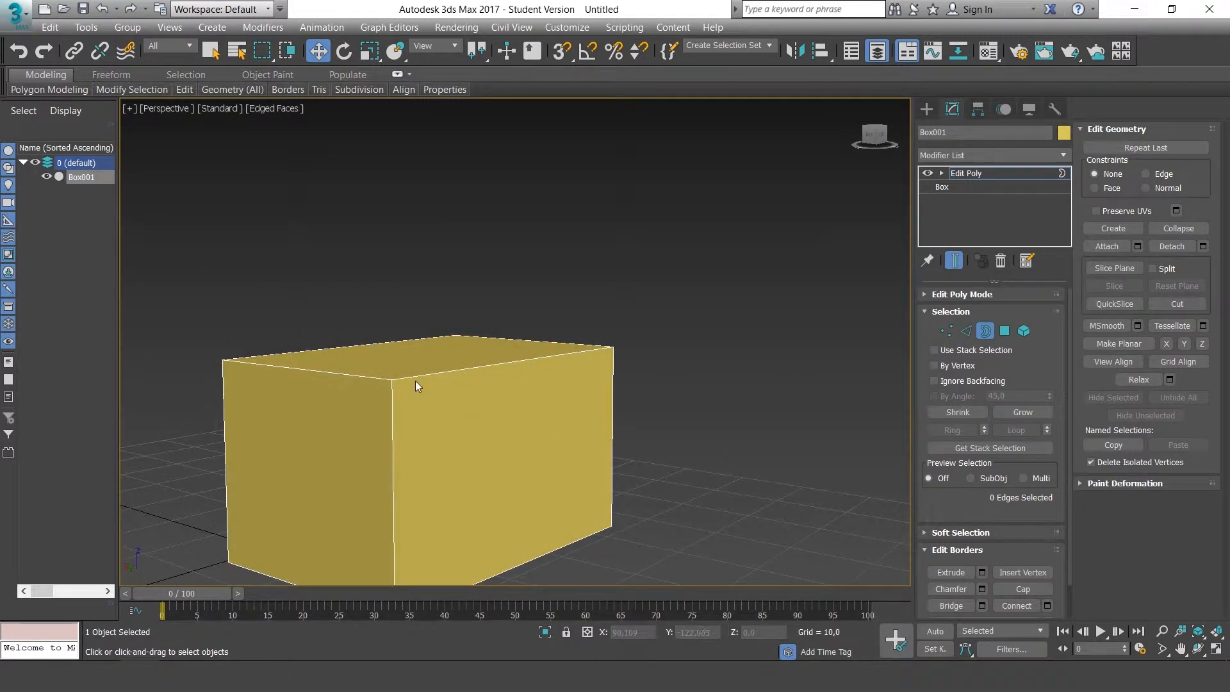
middle_click_drag(410, 522, 576, 314, "alt")
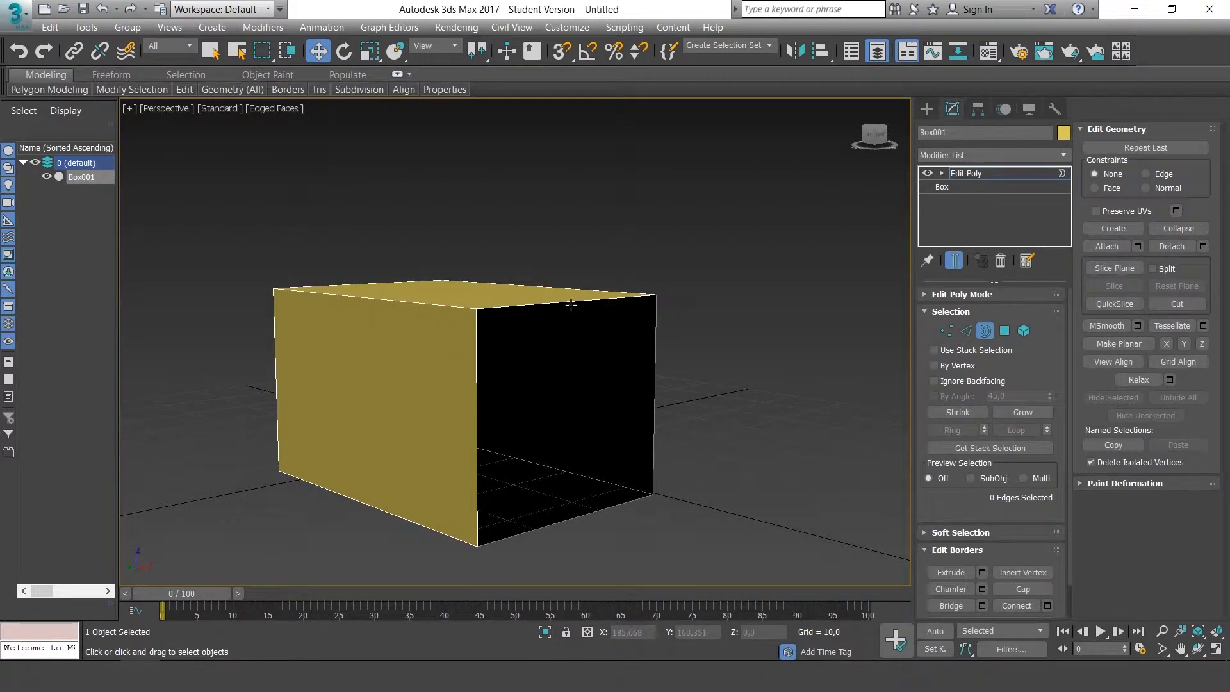
left_click(571, 306)
middle_click_drag(646, 426, 731, 435, "alt")
scroll(717, 428, "down", 3)
- Create a second box beside the first, about 26 long, 16 wide and 21 high
left_click(926, 109)
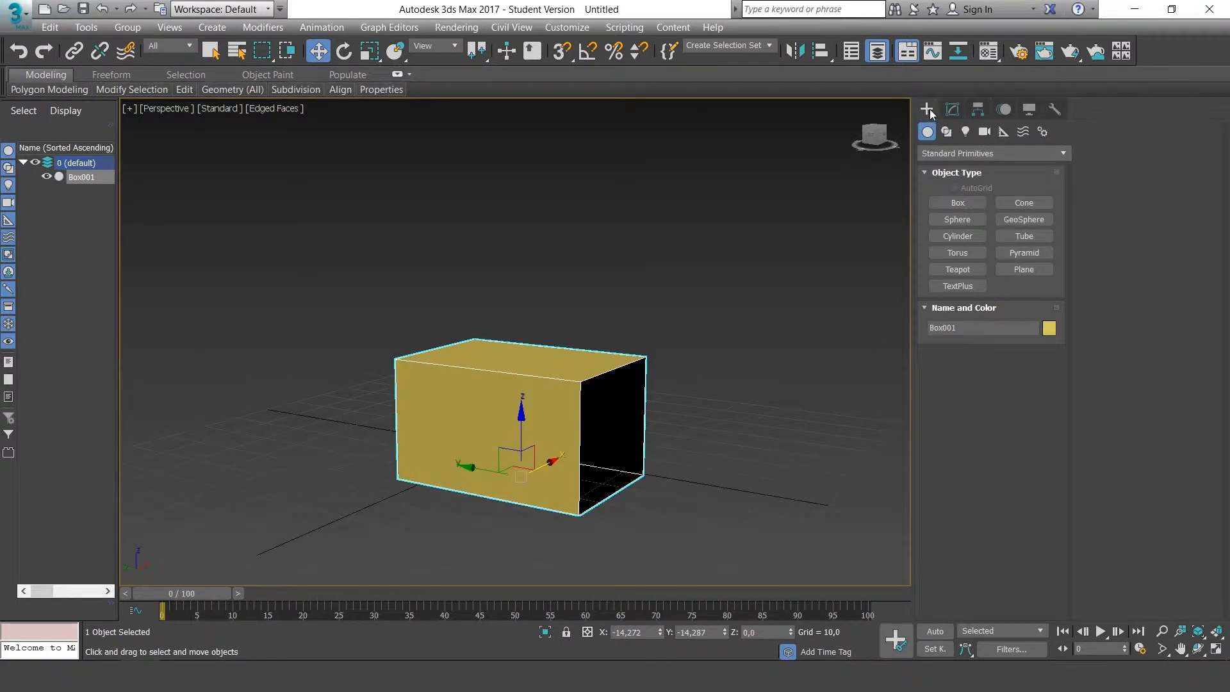
left_click(971, 204)
scroll(706, 406, "down", 3)
middle_click_drag(706, 406, 667, 420, "alt")
left_click_drag(731, 426, 795, 449)
left_click(802, 400)
middle_click_drag(813, 421, 782, 417, "alt")
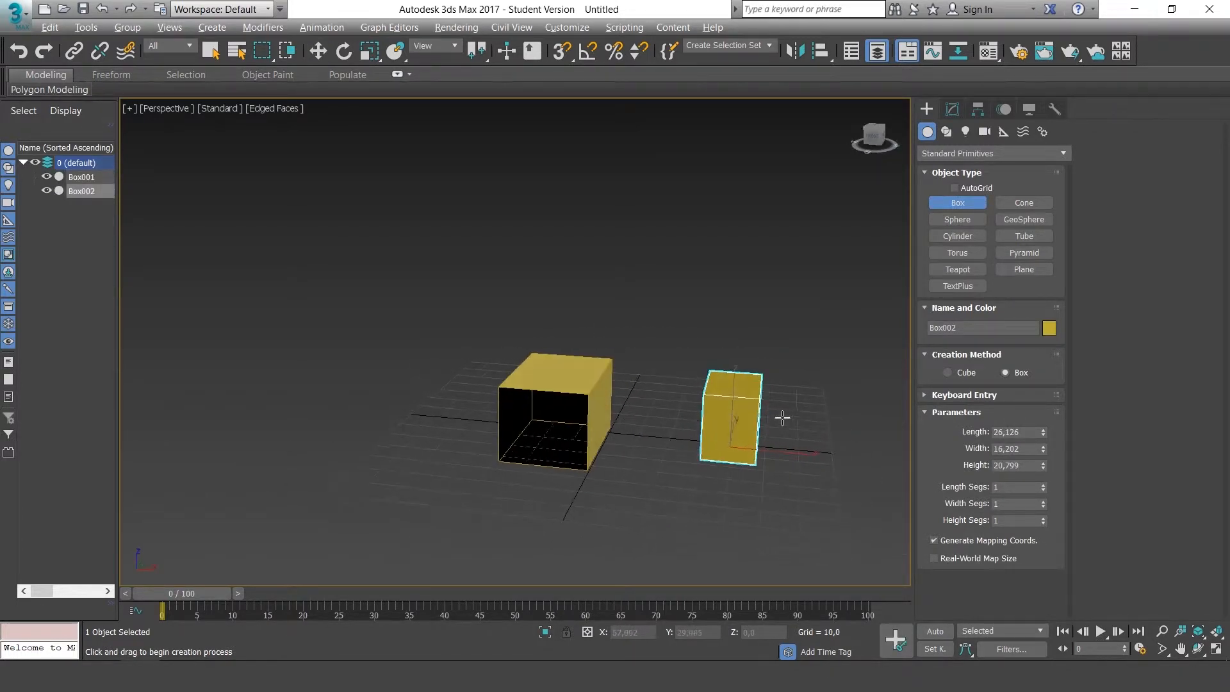
- Select the open-ended box again and select its whole geometry at Element level
left_click(952, 108)
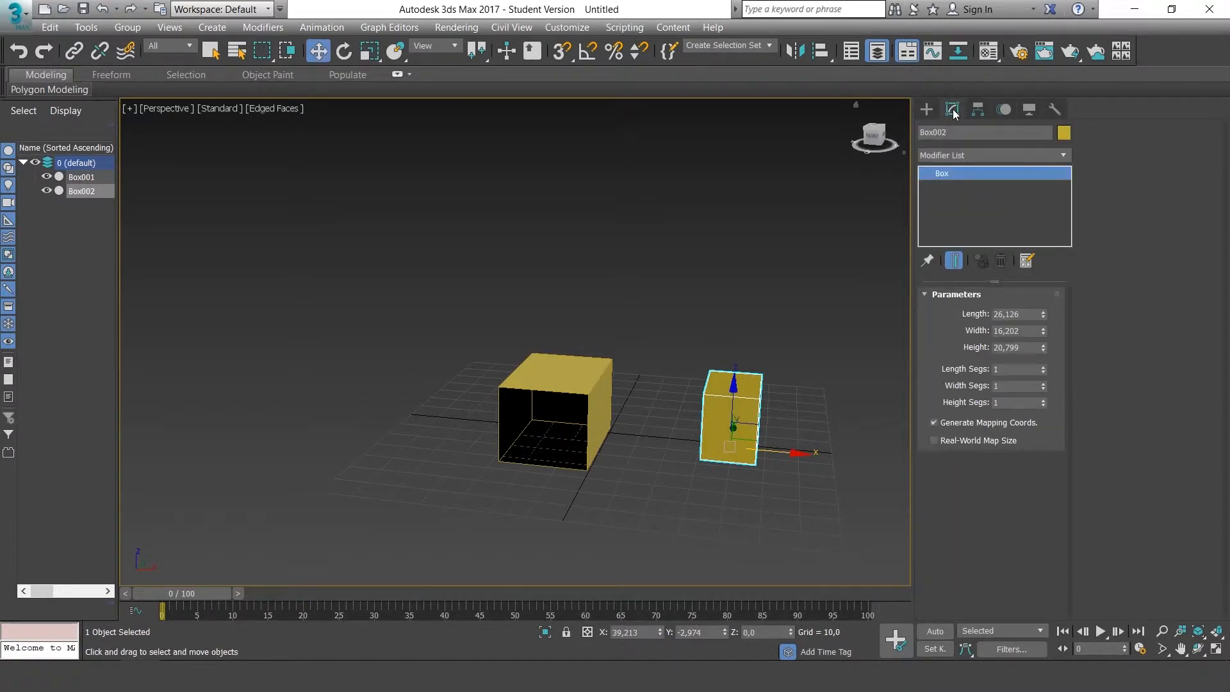
left_click(589, 387)
mouse_move(670, 367)
middle_mouse_down("alt")
mouse_move(706, 371)
mouse_move(682, 371)
middle_mouse_up("alt")
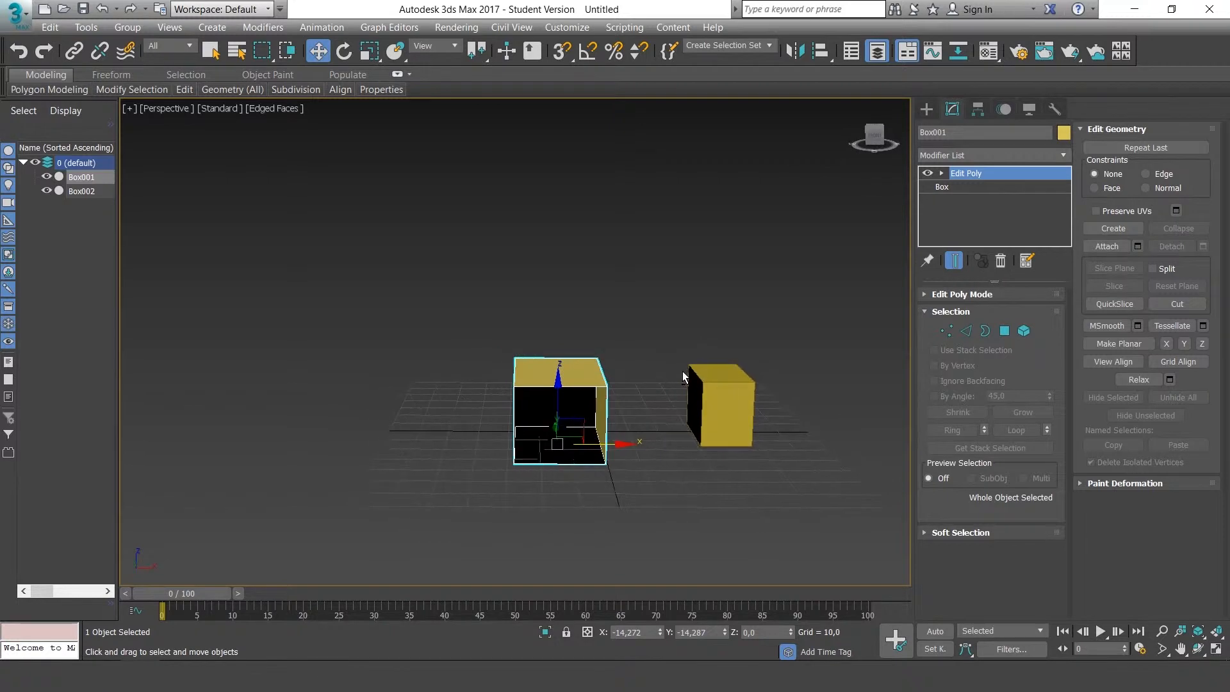
left_click(1023, 330)
middle_click_drag(691, 353, 662, 360, "alt")
left_click(585, 377)
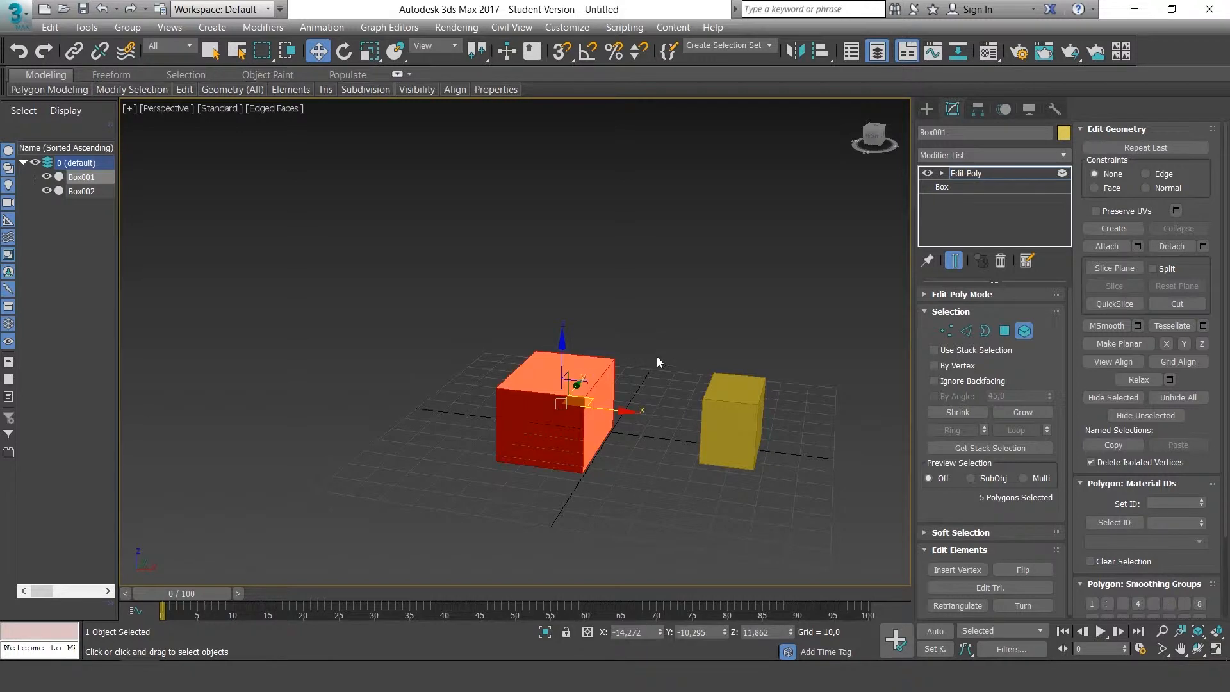
- At Element level, repeatedly select and deselect the open-ended box's whole geometry, leaving nothing selected
left_click(656, 356)
left_click(579, 376)
left_click(654, 344)
left_click(588, 375)
left_click(652, 346)
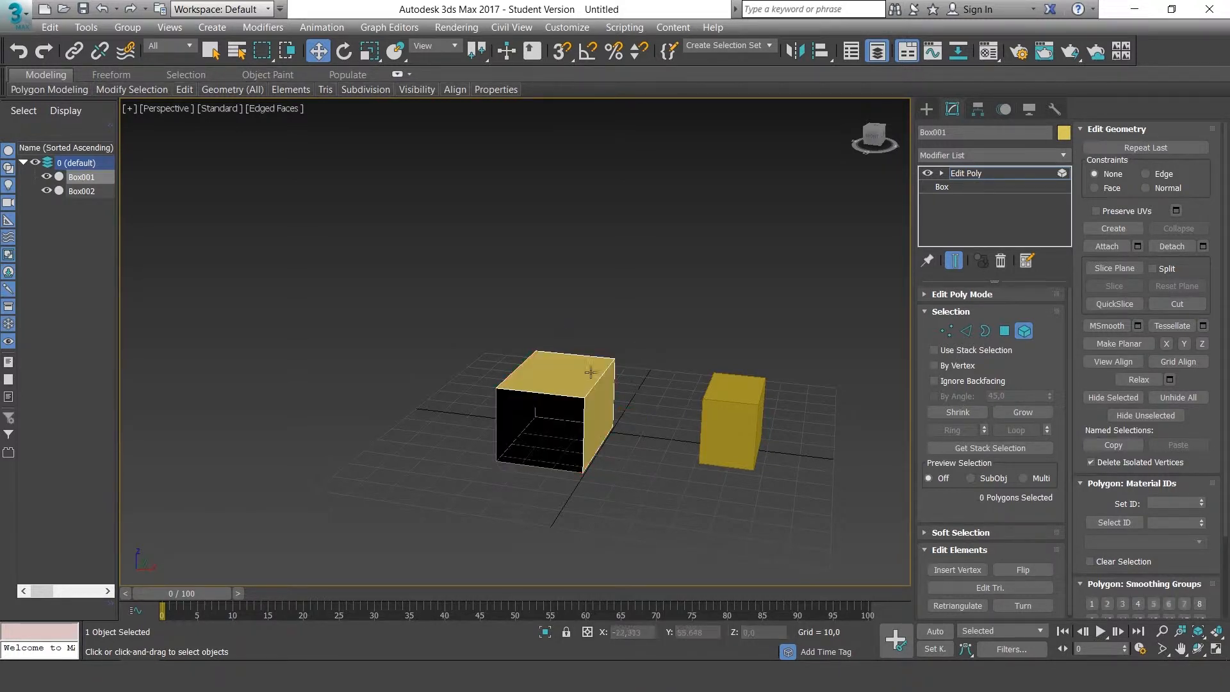
left_click(584, 377)
left_click(646, 340)
left_click(578, 378)
left_click(632, 347)
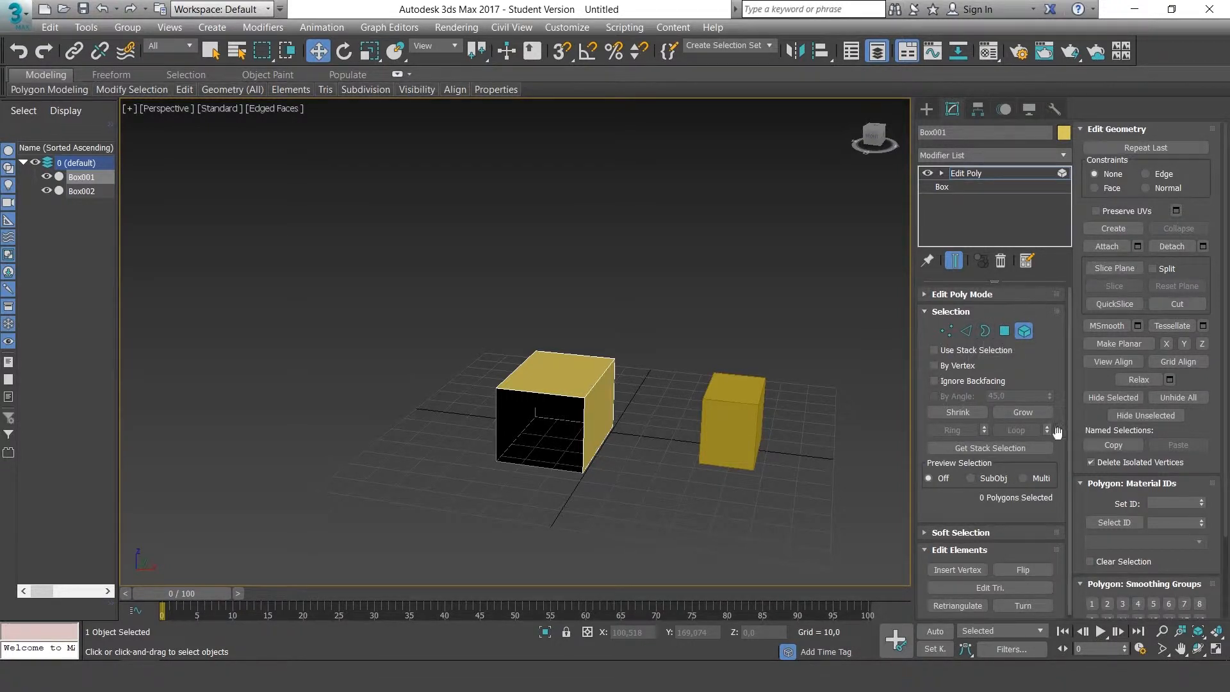
- Attach the second, closed box to the open-ended box so both belong to one object
left_click(985, 550)
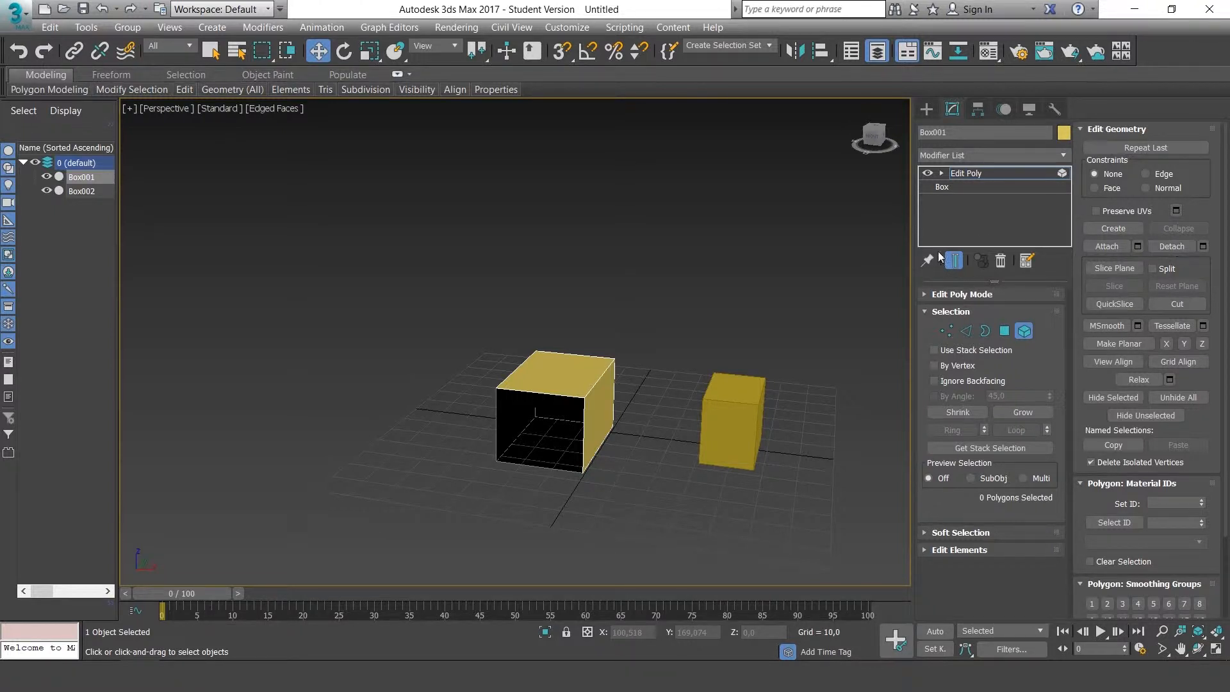
middle_click_drag(757, 346, 626, 383, "alt")
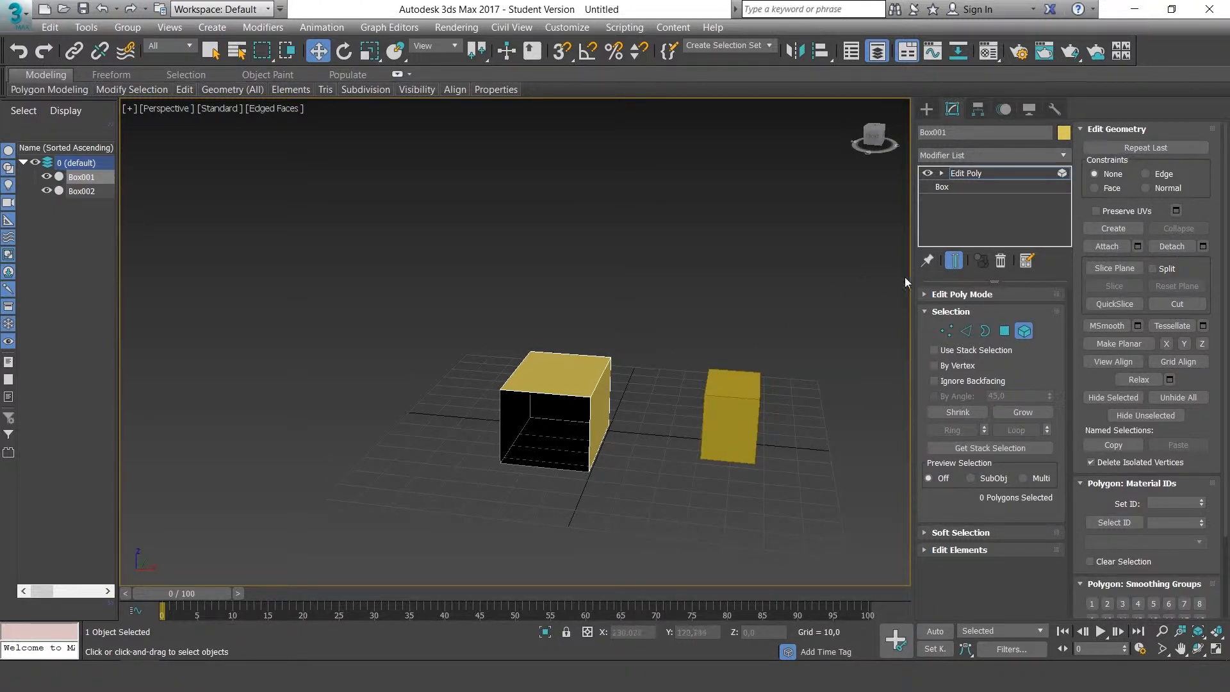
left_click(1101, 246)
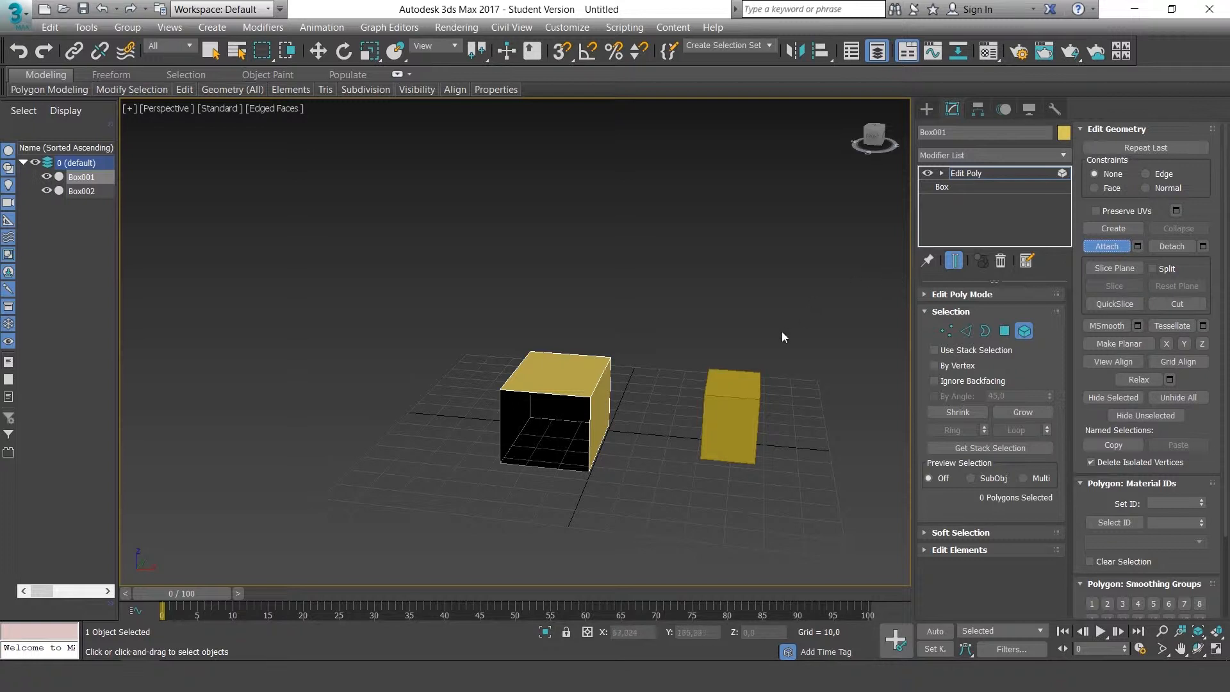
left_click(726, 406)
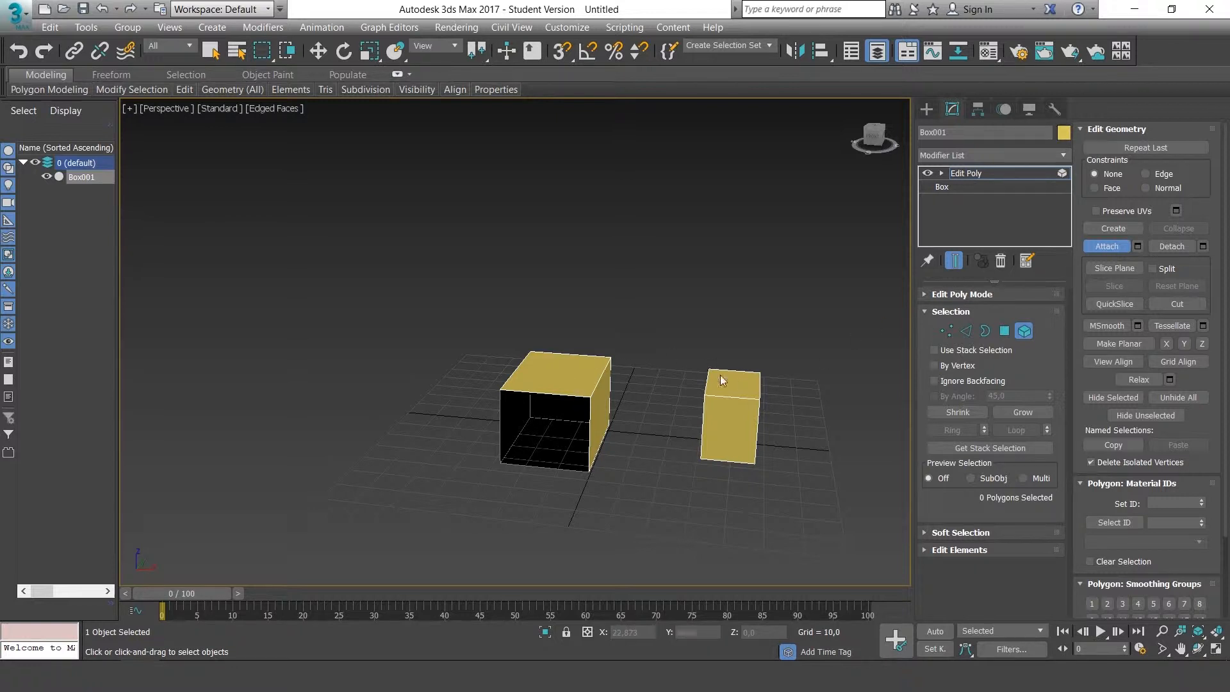
left_click(1104, 247)
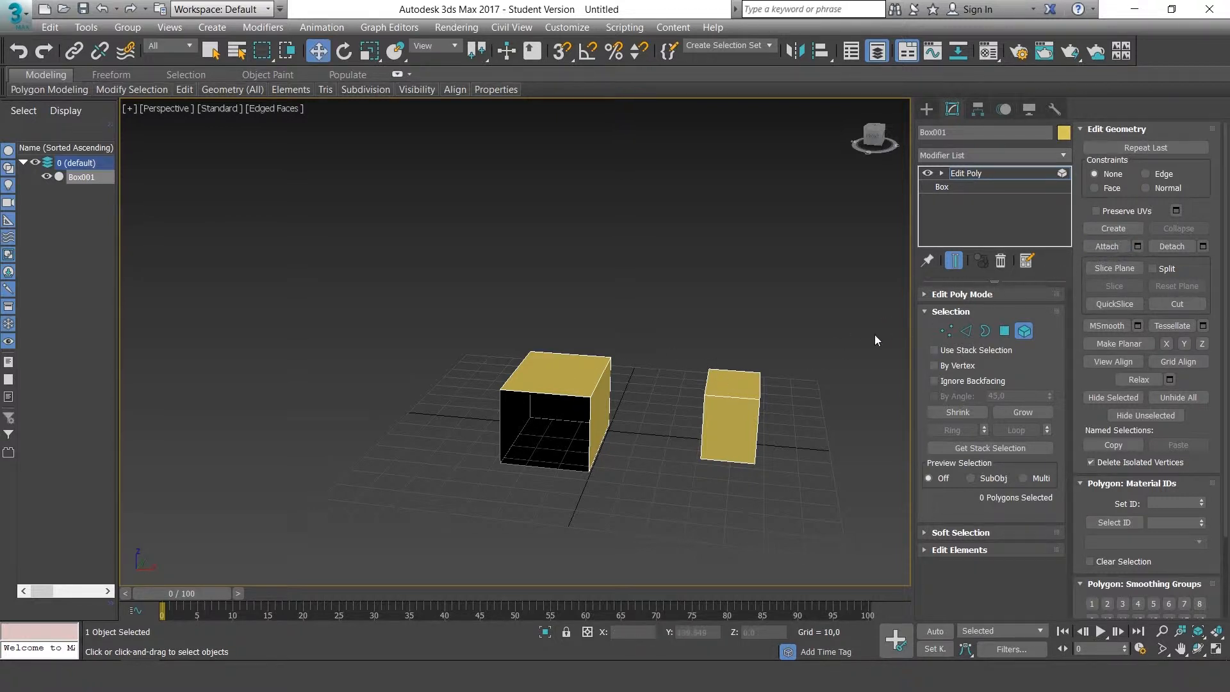
- Select the open-ended box and the closed box alternately as separate elements of the combined object
middle_click_drag(844, 368, 794, 364, "alt")
left_click(603, 378)
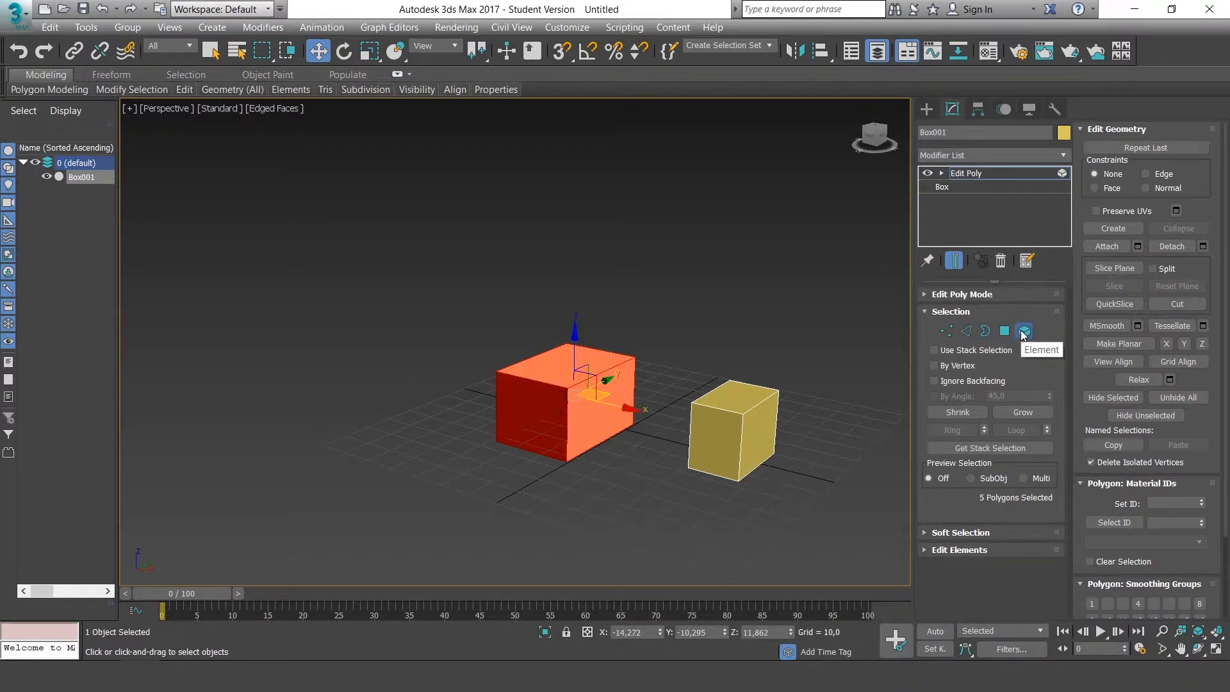
left_click(744, 416)
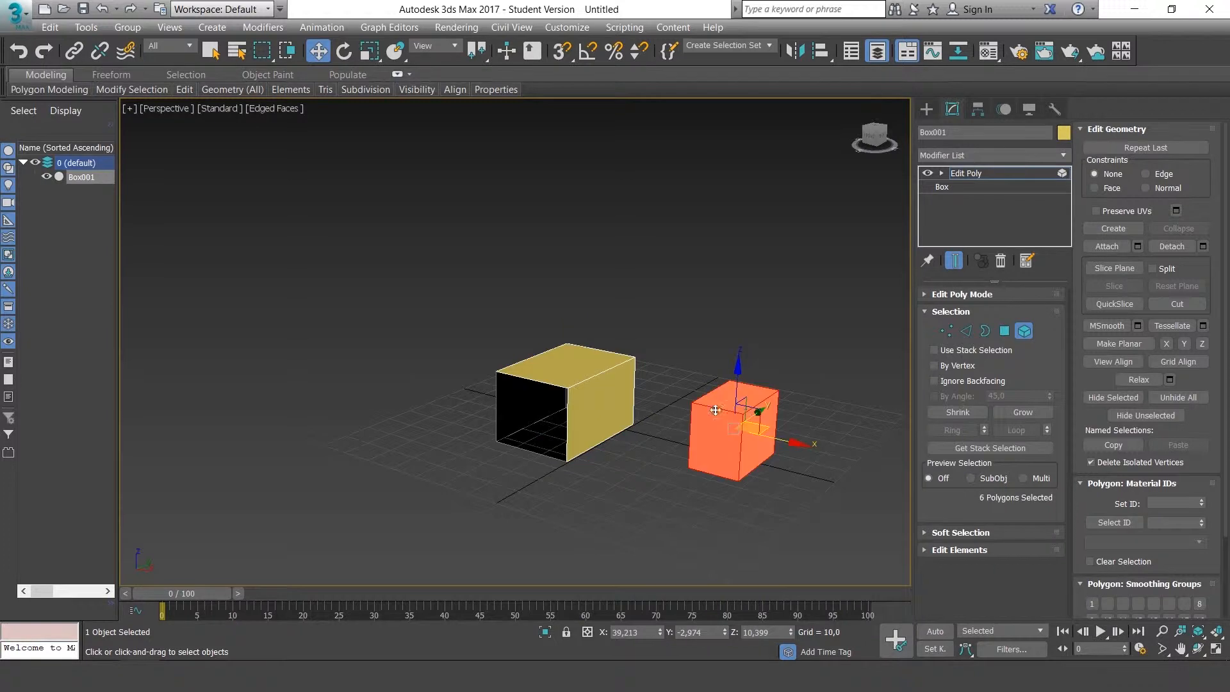
left_click(598, 382)
left_click(753, 410)
left_click(599, 385)
left_click(743, 414)
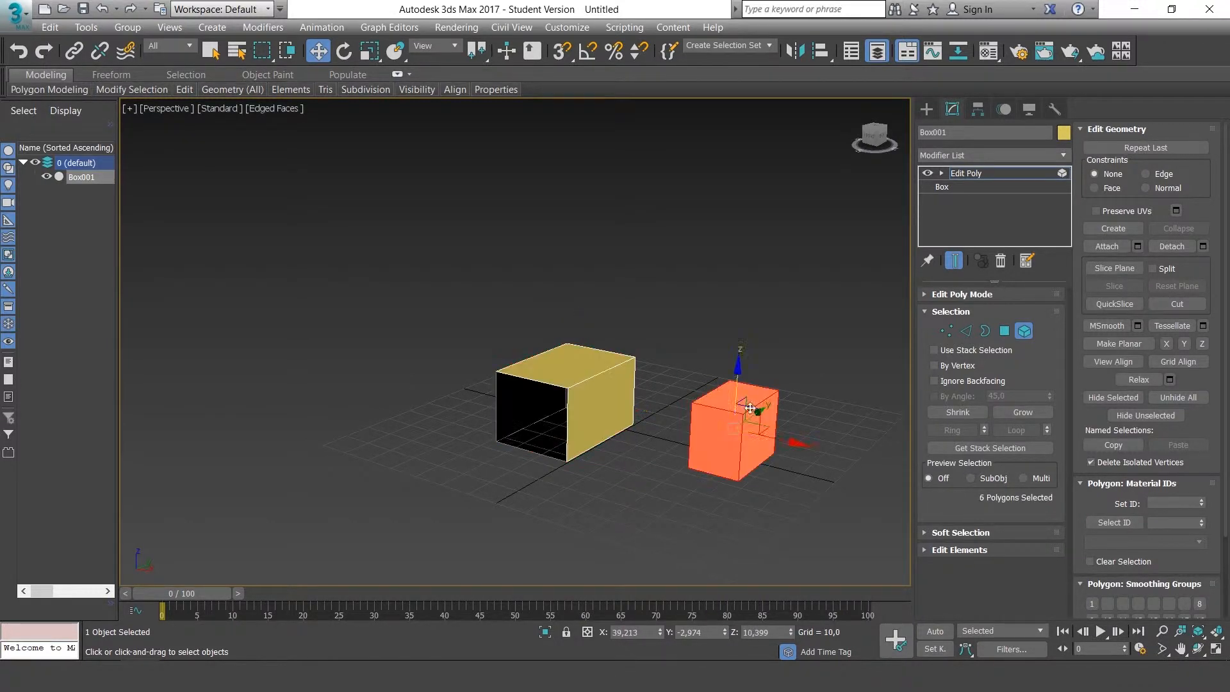
- Leave Element level, clear the object selection and select the combined object as a whole
left_click(1015, 331)
left_click(846, 349)
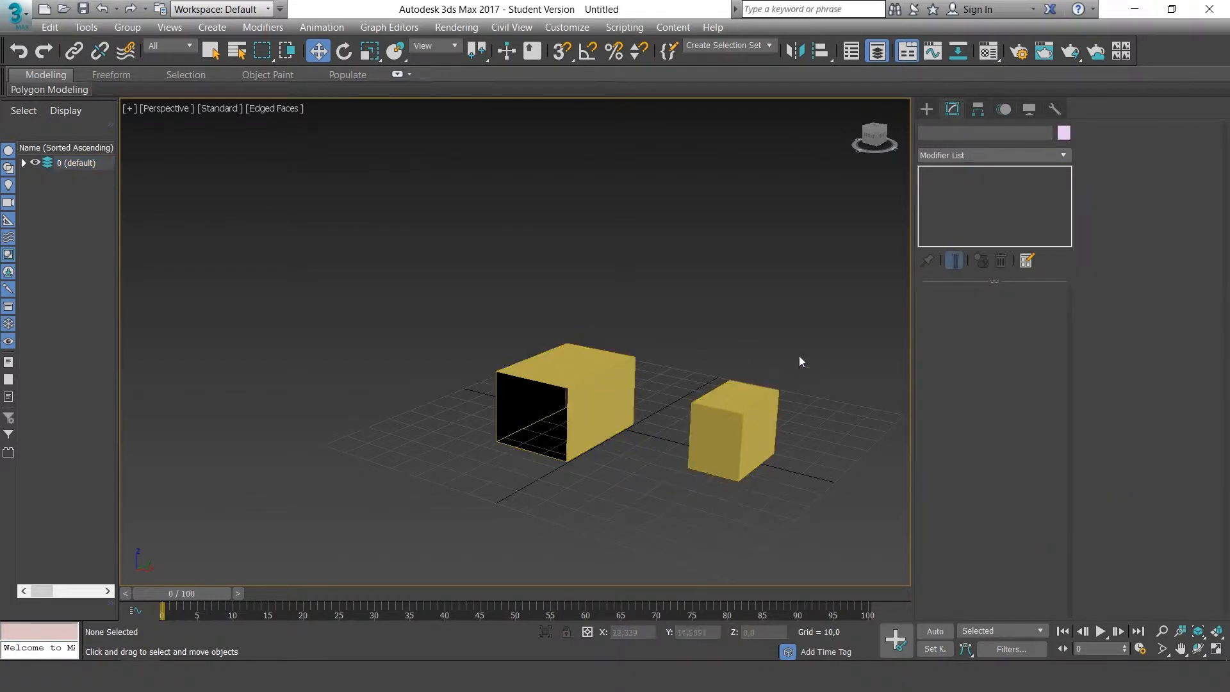
middle_click_drag(791, 339, 790, 334, "alt")
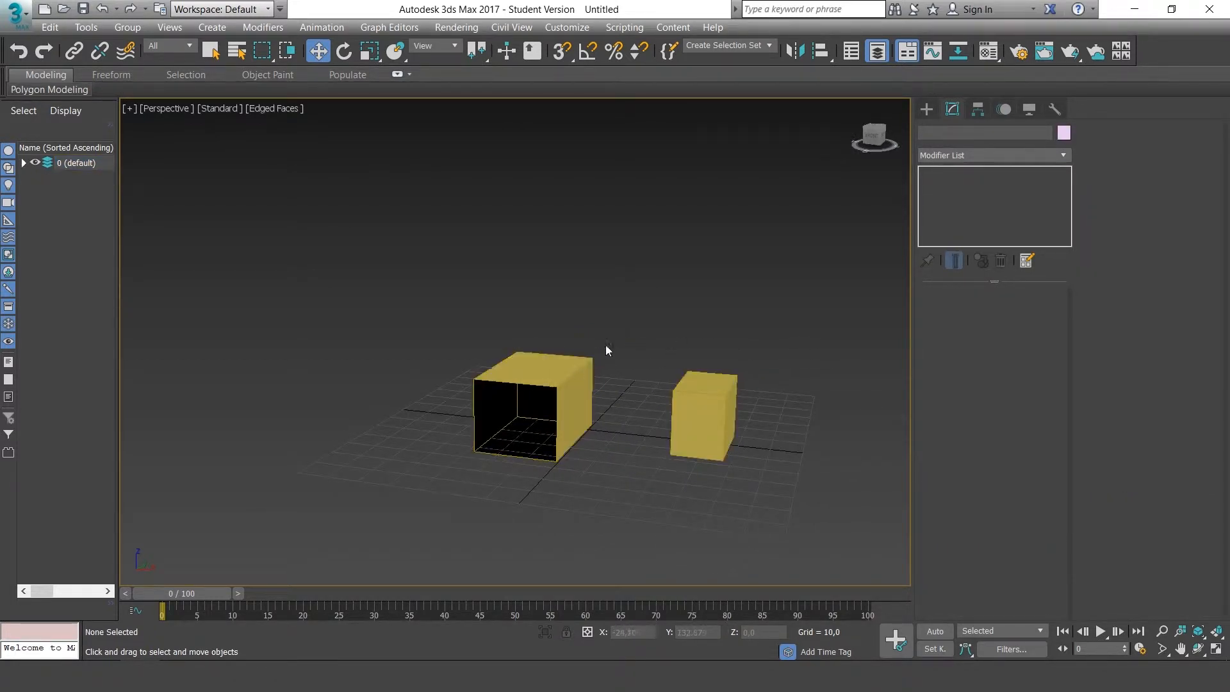
left_click(584, 369)
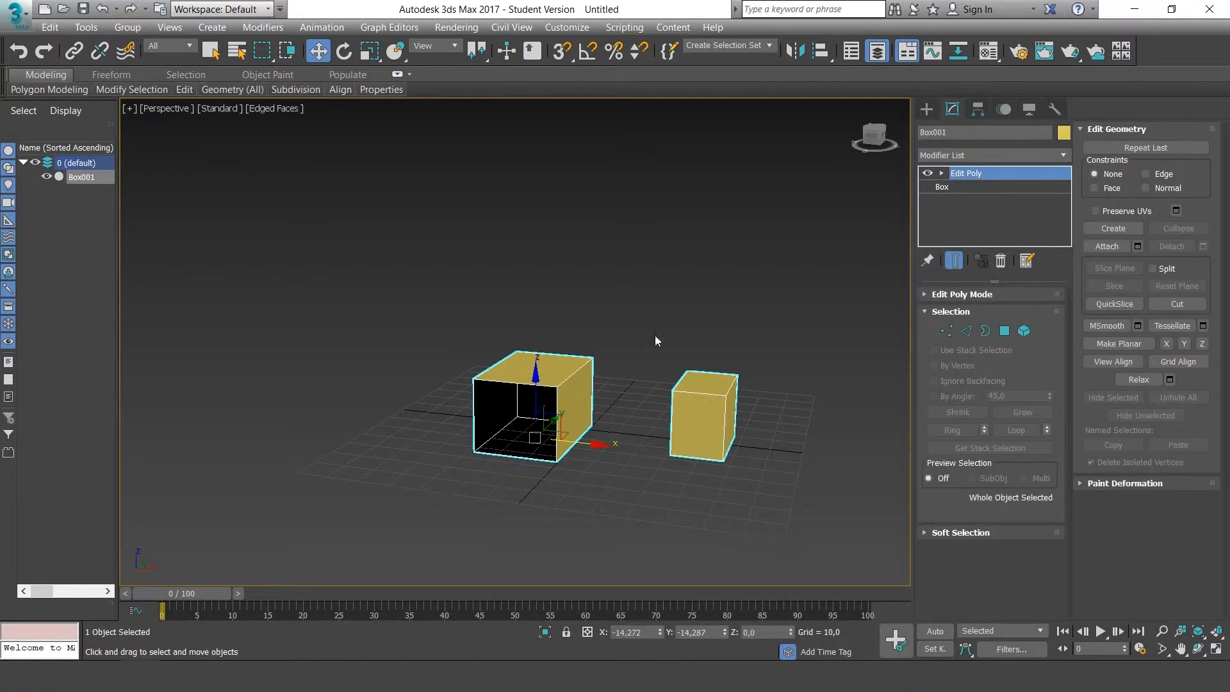
- Return to Element level and switch the selection back and forth between the two box elements
left_click(1024, 330)
left_click(705, 410)
left_click(569, 390)
left_click(695, 392)
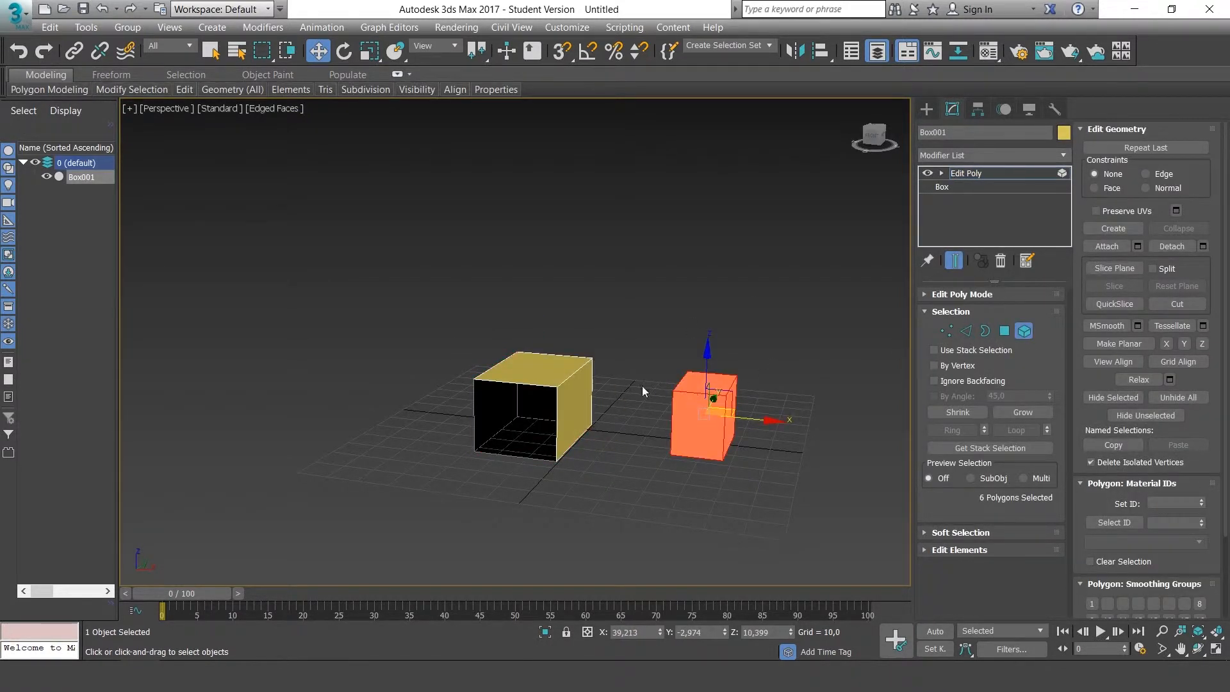
left_click(575, 385)
left_click(697, 389)
left_click(579, 373)
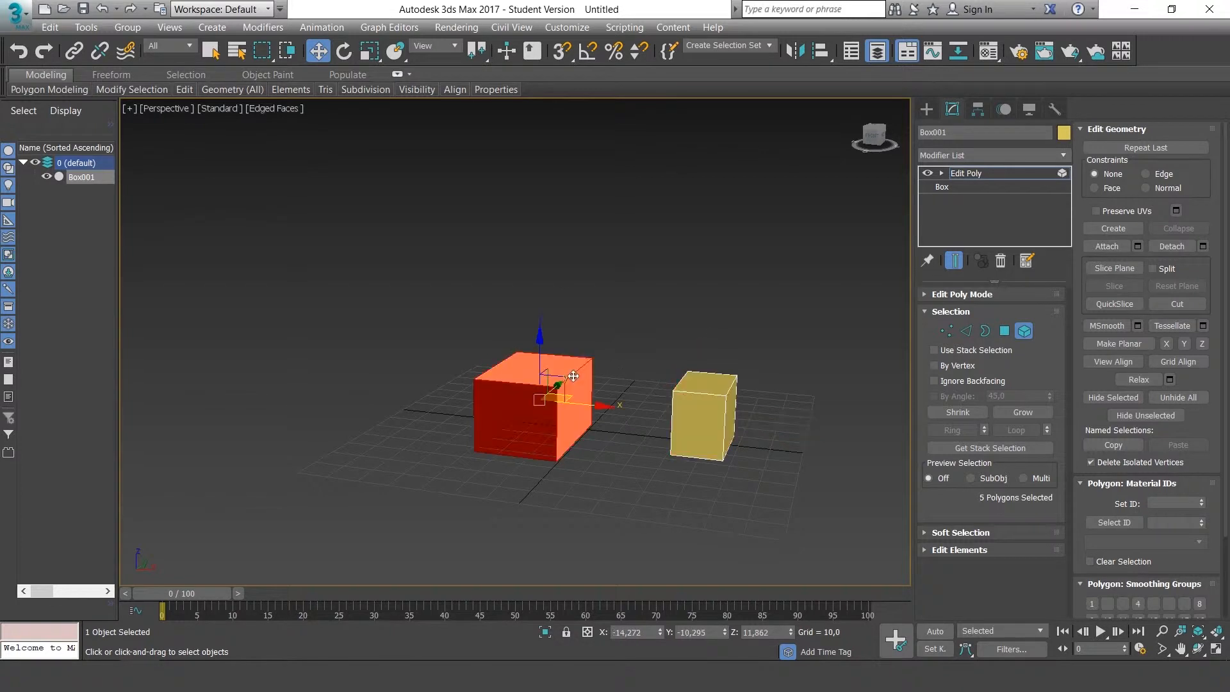
left_click(700, 389)
left_click(566, 379)
- Detach the closed box's element into a separate object and leave Element level
left_click(678, 389)
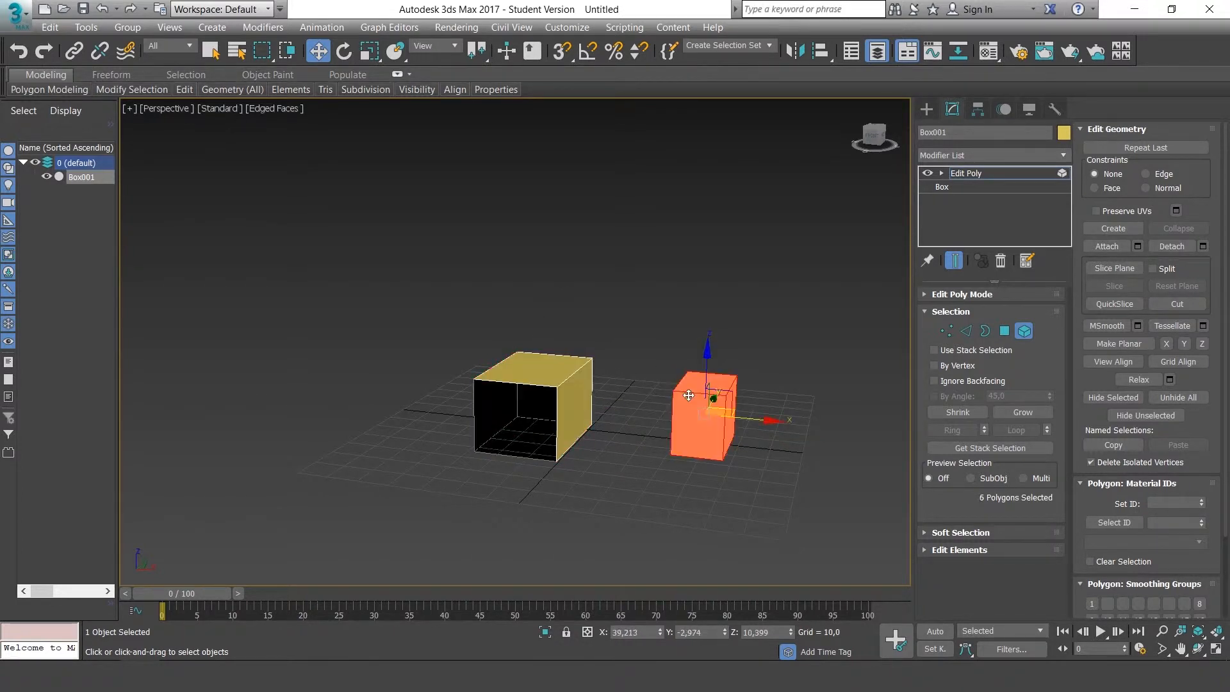
left_click(1172, 247)
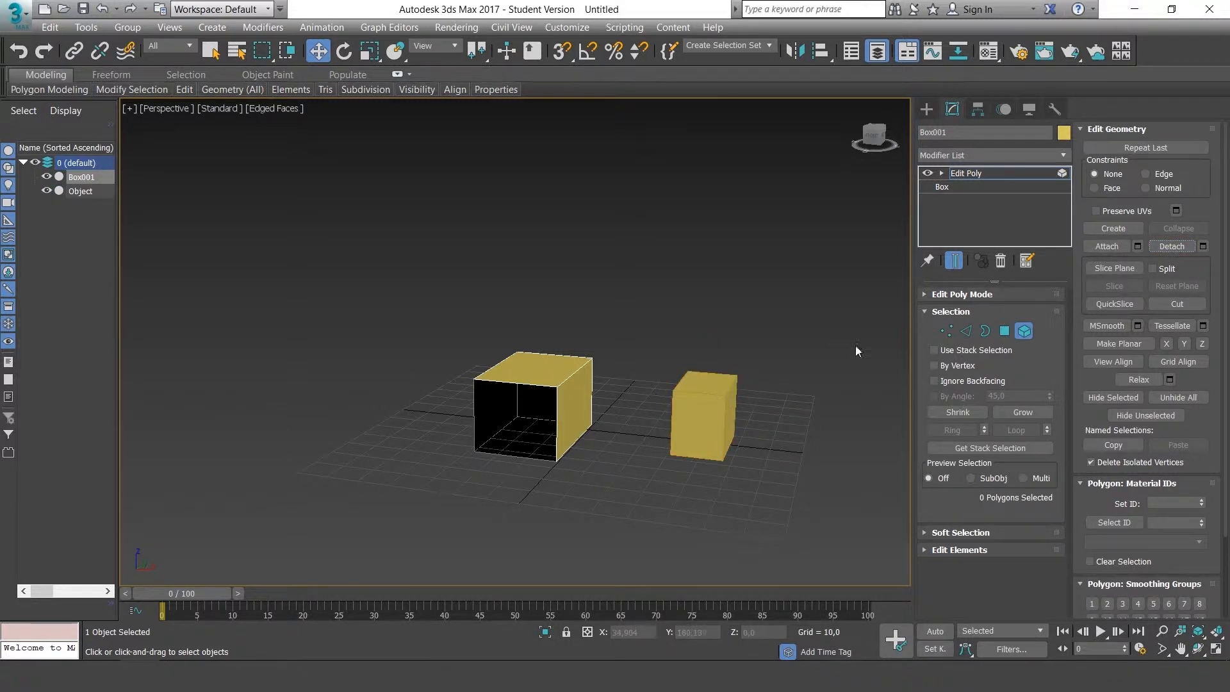
left_click(1028, 333)
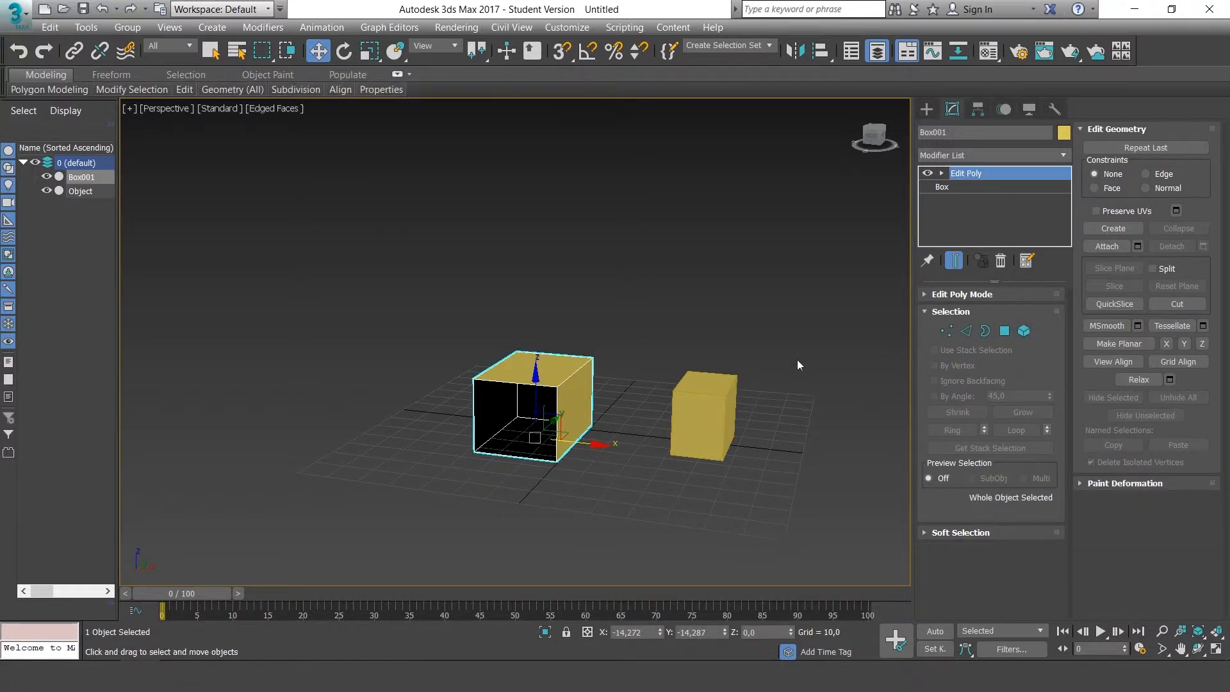
- Select the detached closed box and the open-ended box in turn as independent objects
left_click(694, 352)
left_click(704, 394)
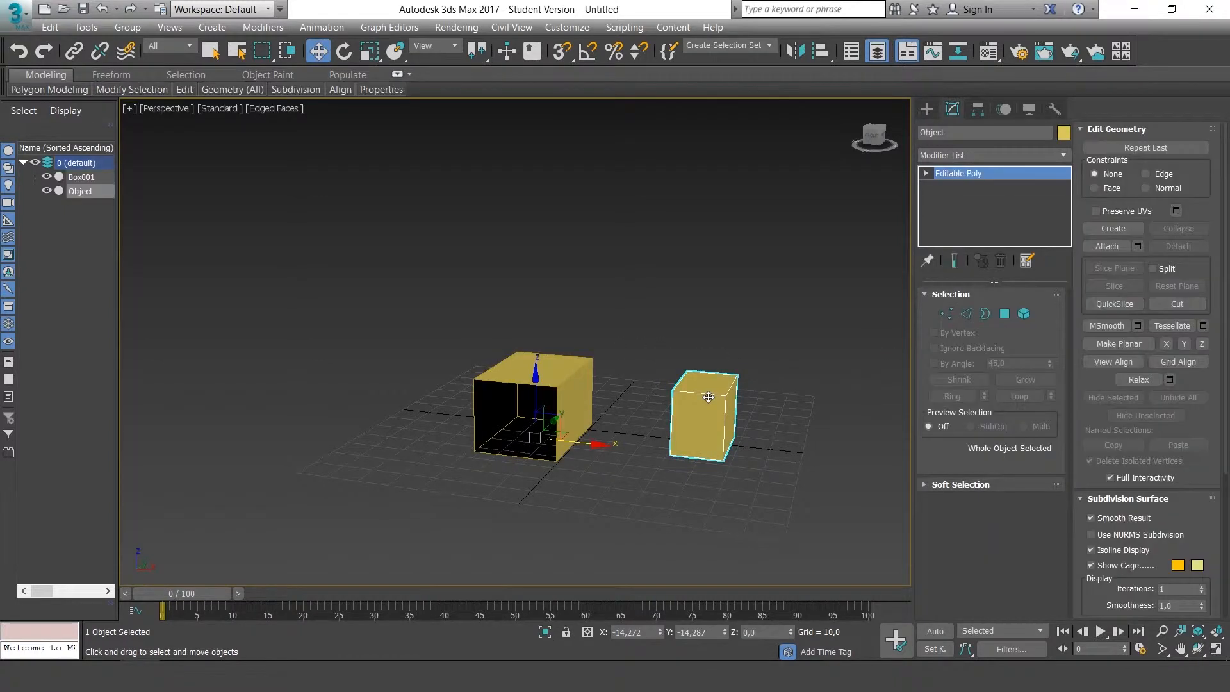
left_click(583, 385)
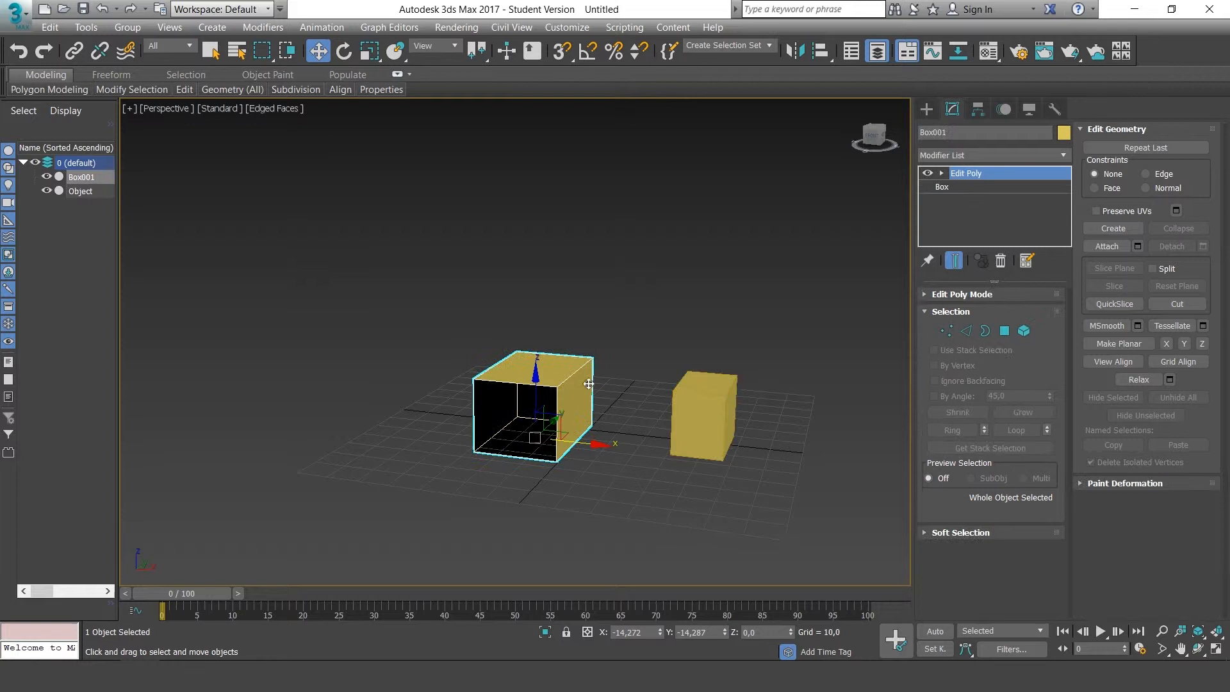
left_click(682, 392)
- Attach the detached closed box back to the open-ended box and reselect the combined object
left_click(574, 379)
left_click(1115, 246)
left_click(1137, 247)
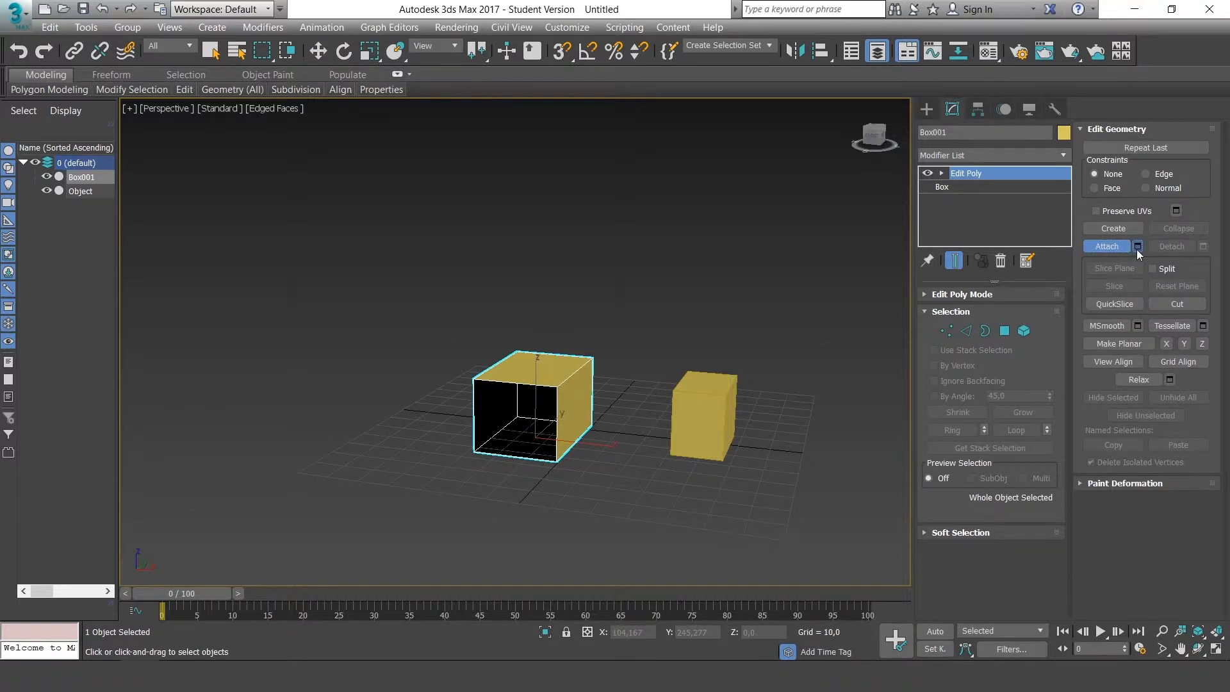
left_click(374, 13)
left_click(724, 399)
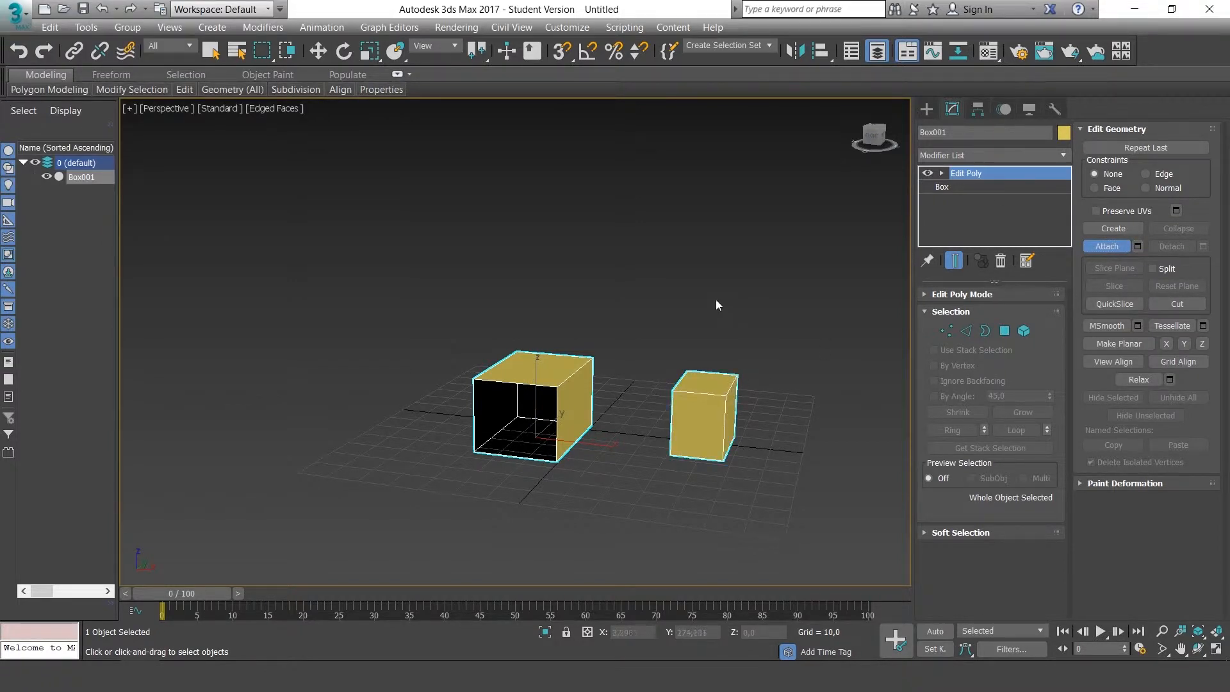
left_click(1112, 247)
left_click(717, 355)
left_click(593, 381)
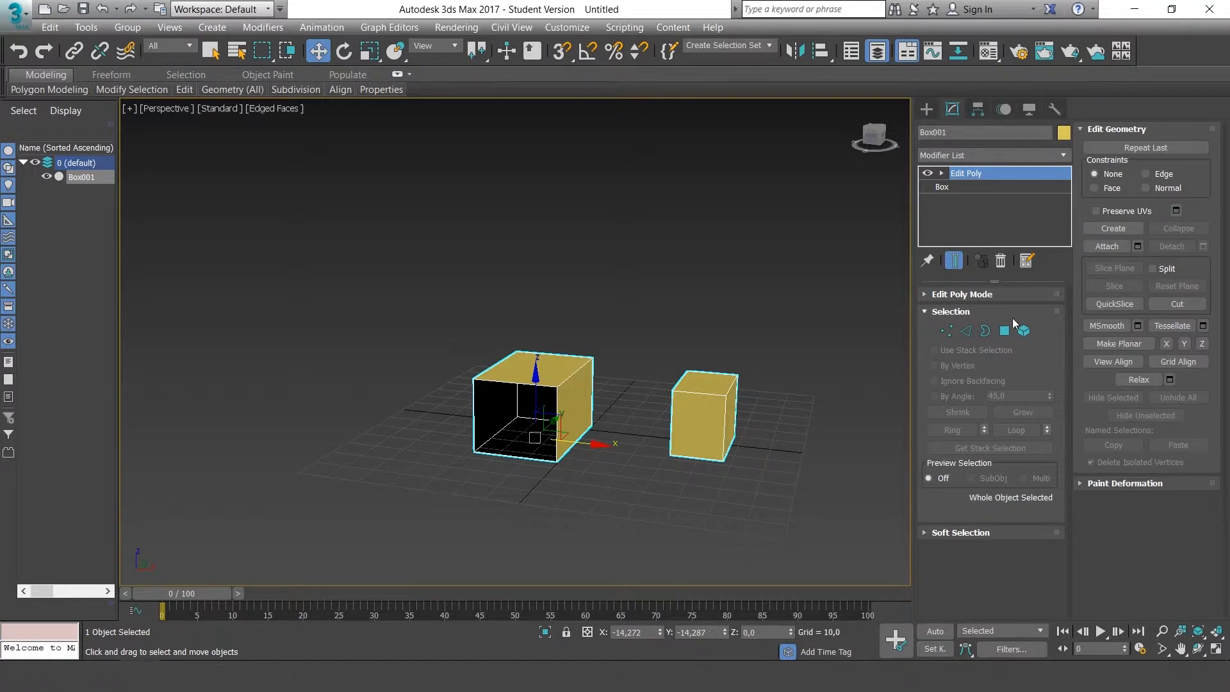
- Select the closed box at Element level and examine the Detach options without detaching it
left_click(1024, 330)
left_click(704, 416)
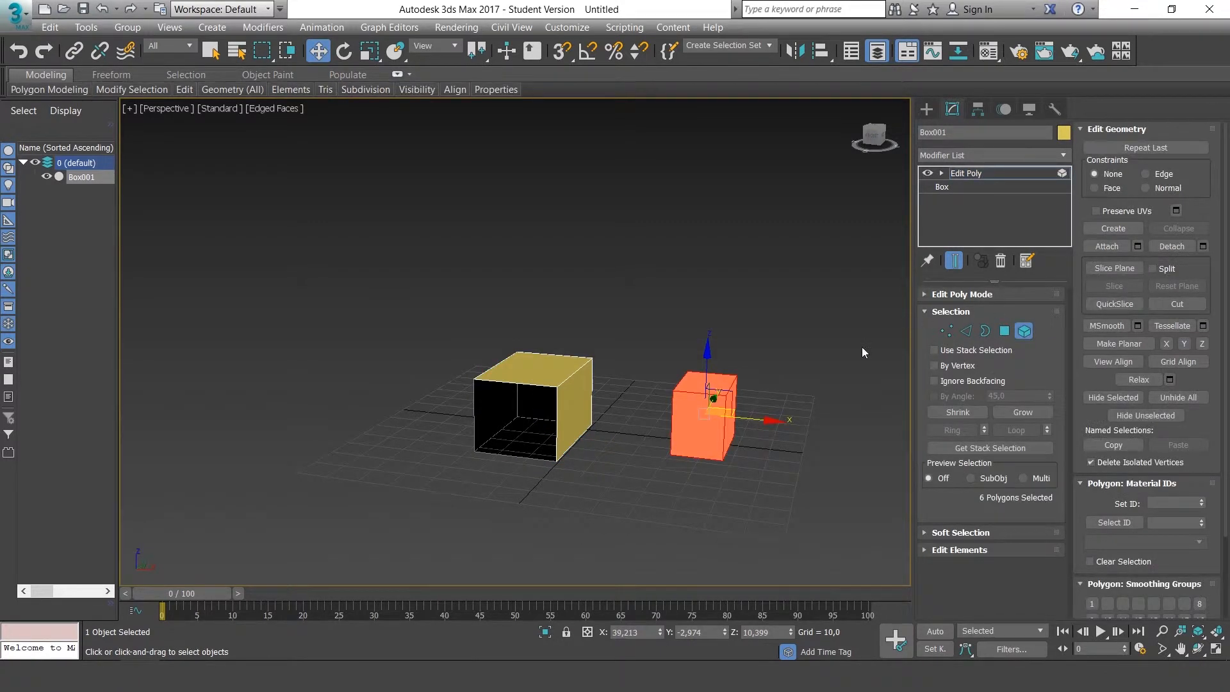
left_click(843, 379)
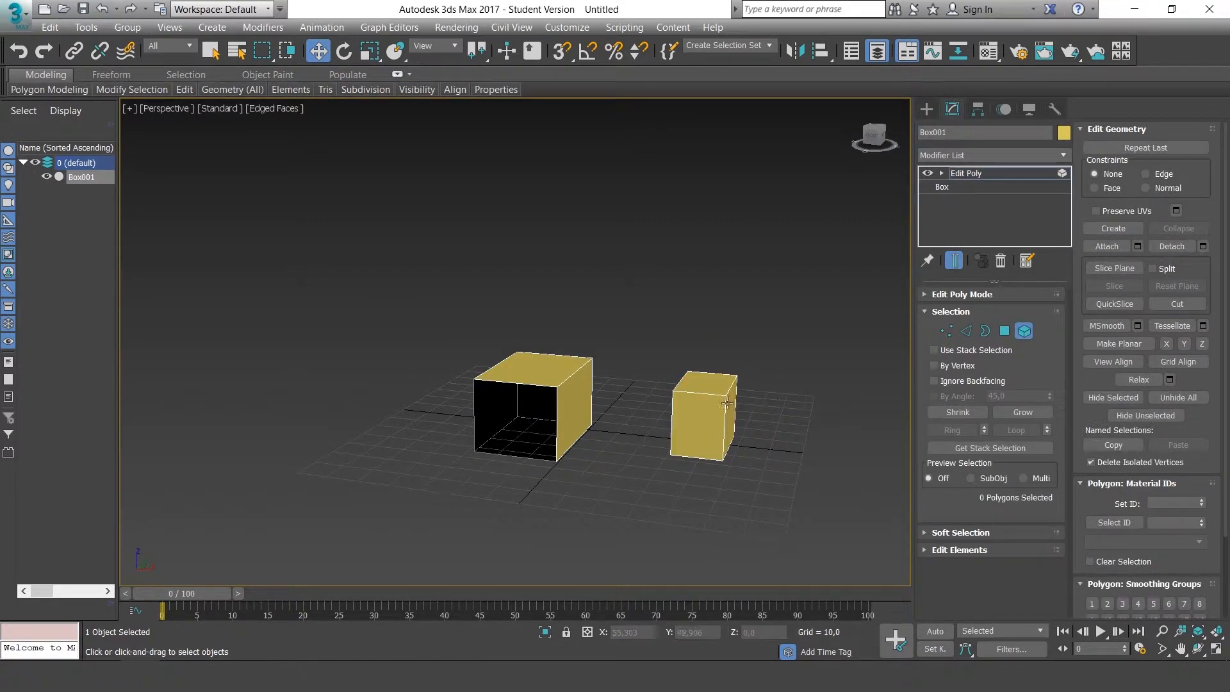
key("ctrl+z")
left_click(1203, 247)
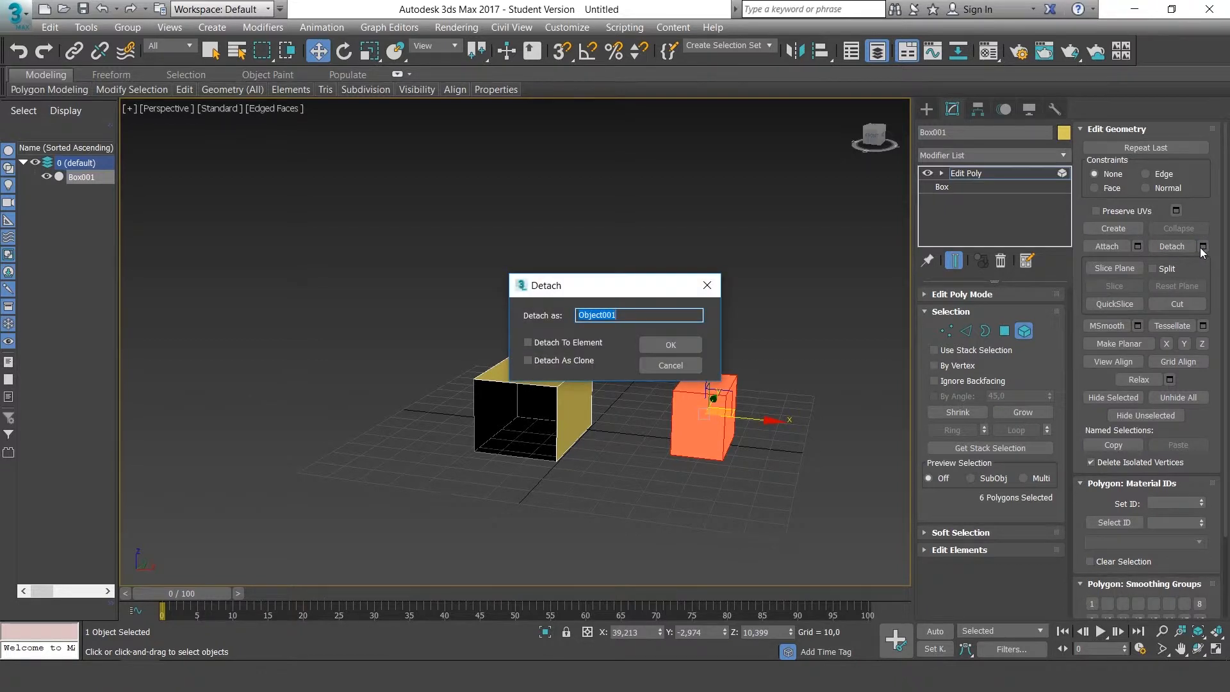
left_click_drag(638, 289, 485, 252)
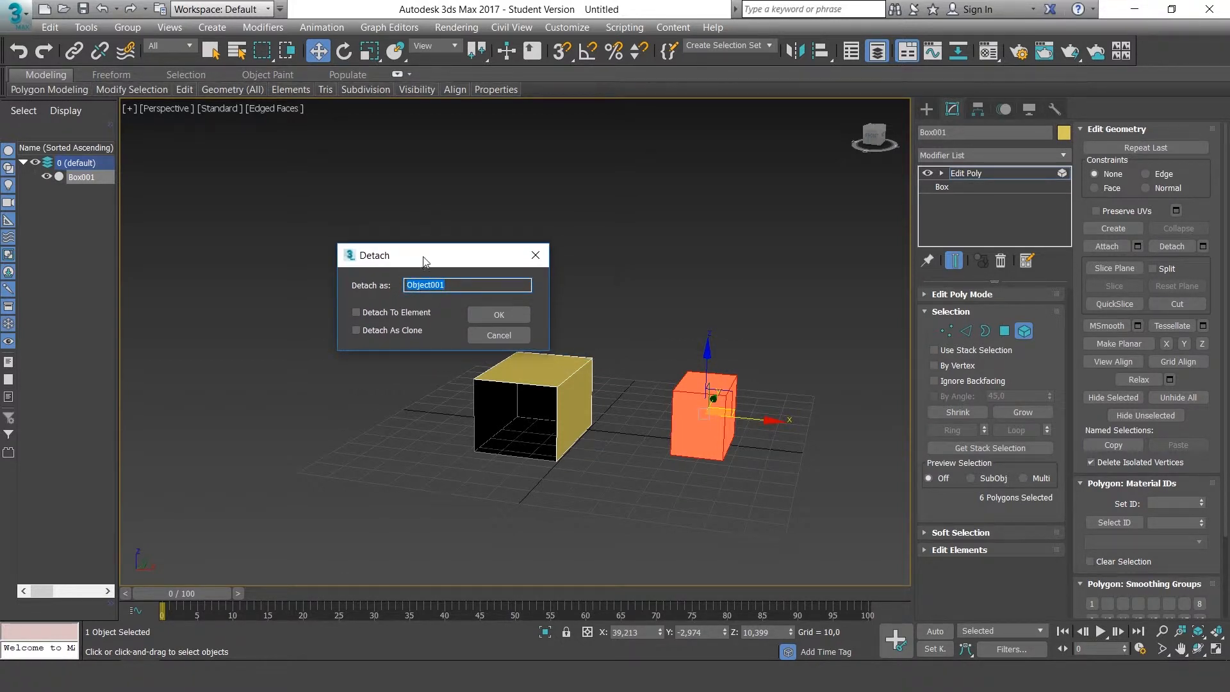
left_click_drag(417, 270, 399, 273)
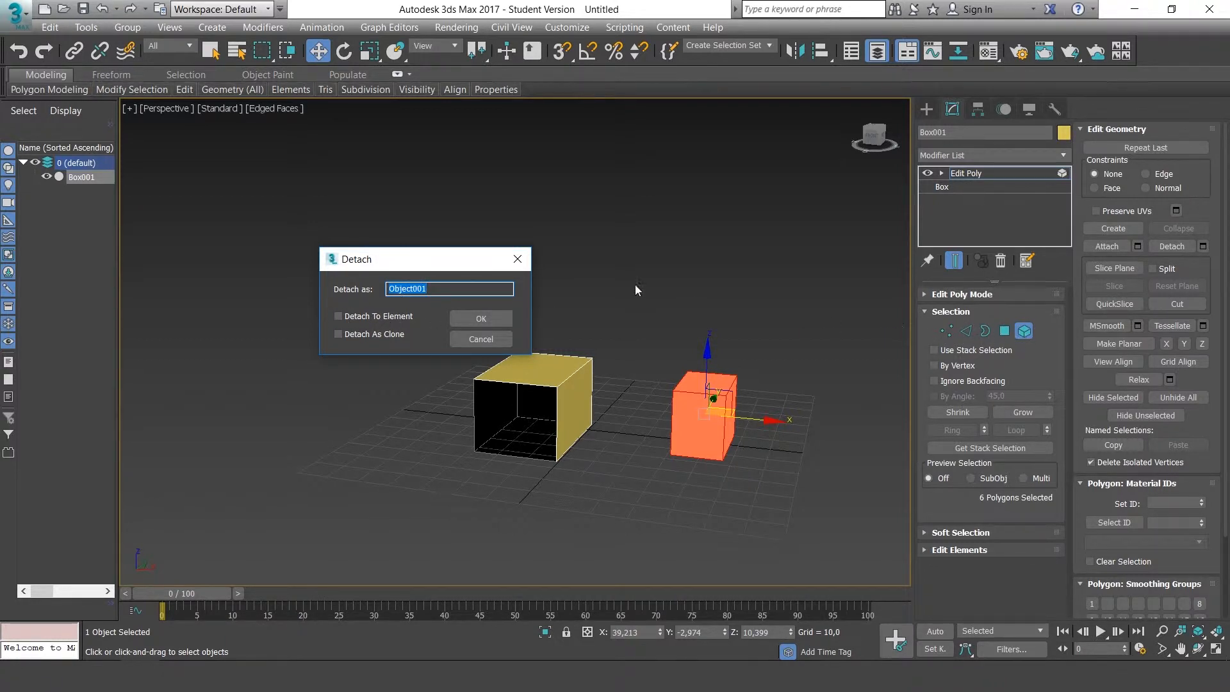
left_click(523, 260)
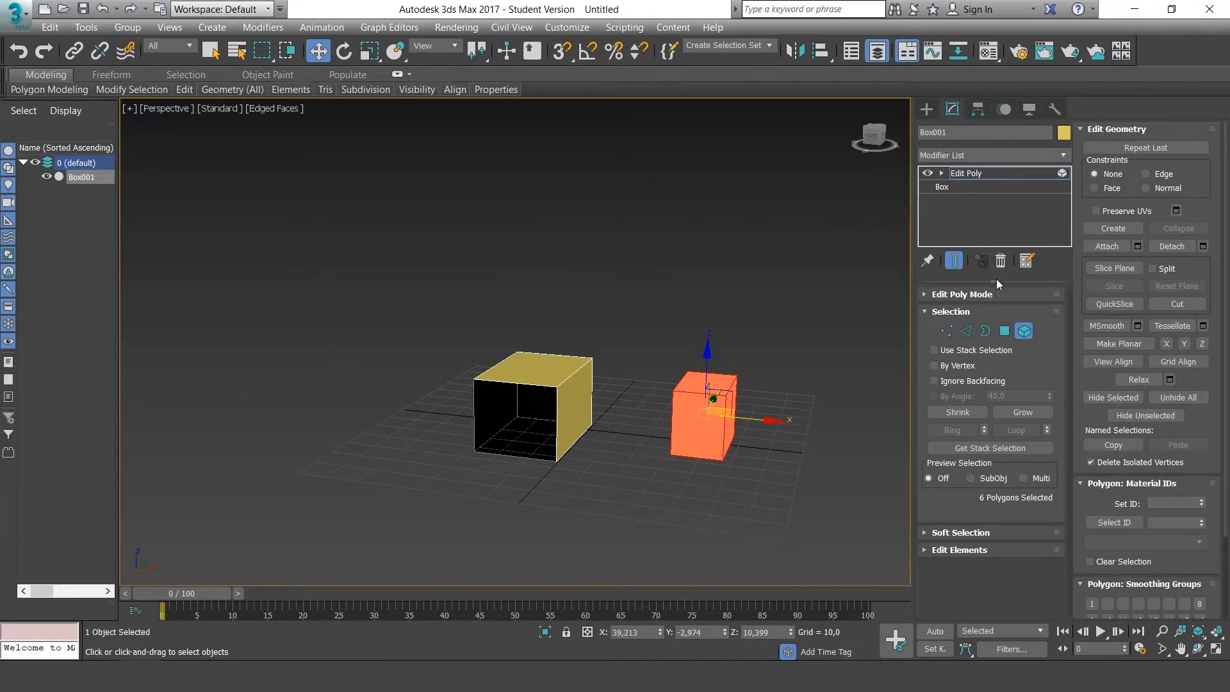
- At Polygon level, detach the open-ended box's side face on the positive X side with Detach To Element
left_click(1004, 331)
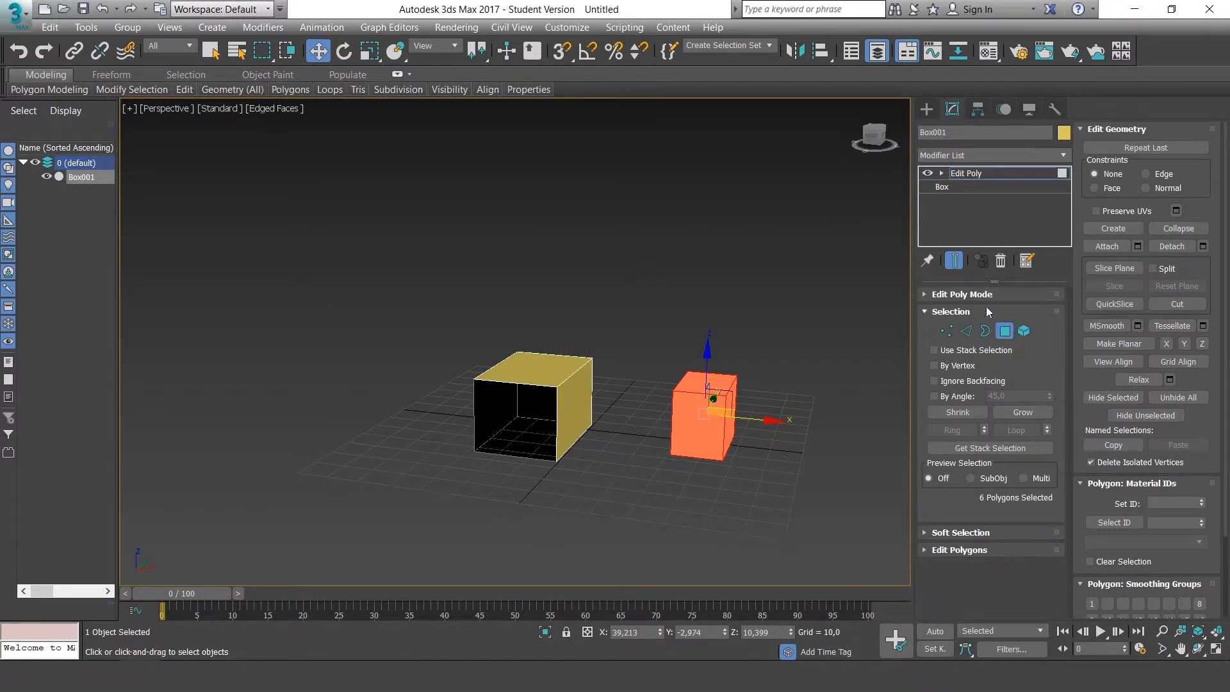
left_click(578, 396)
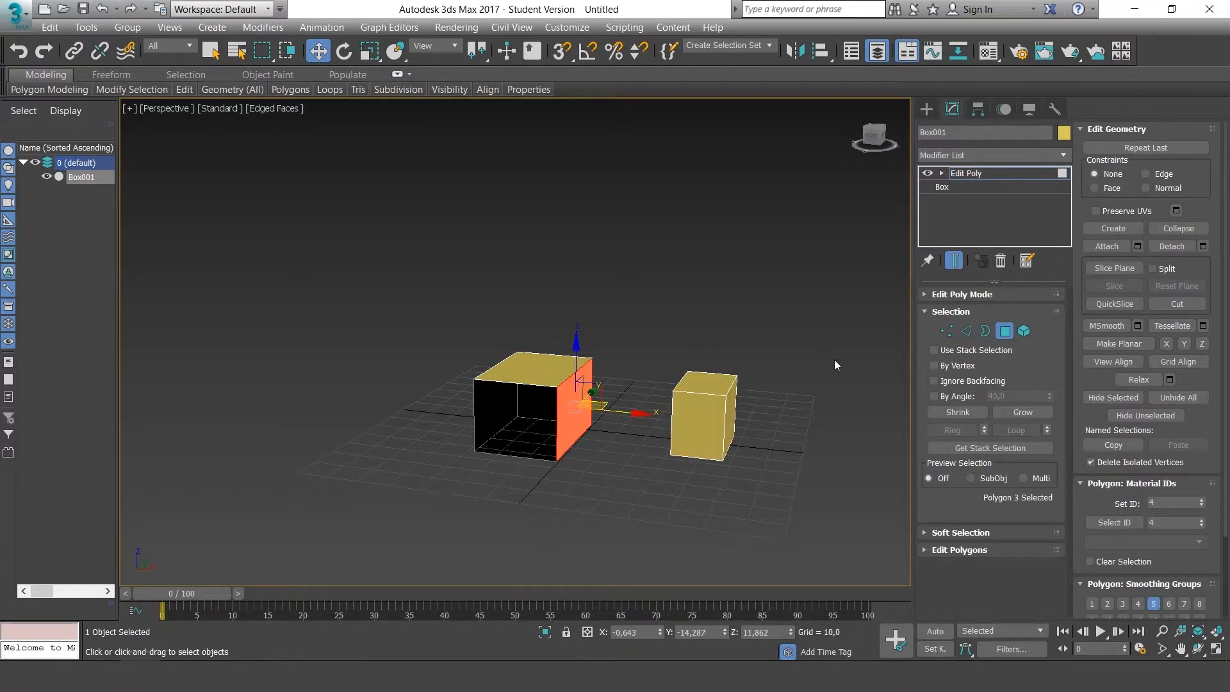
left_click(1203, 246)
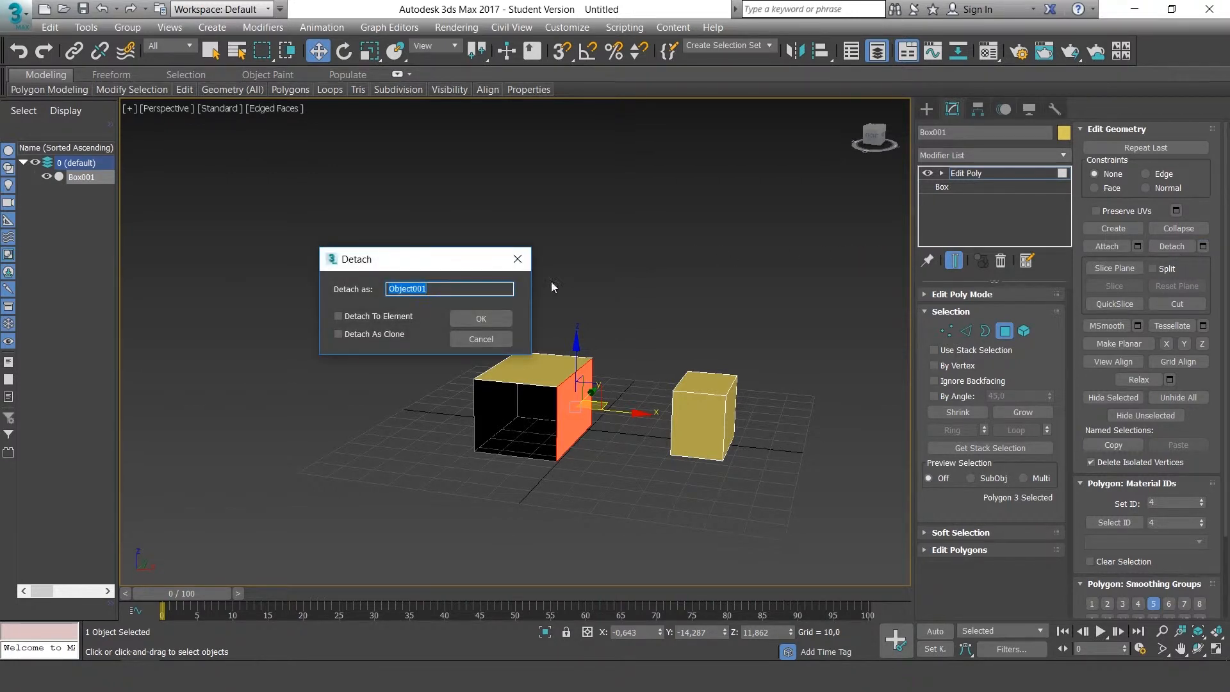
left_click(371, 317)
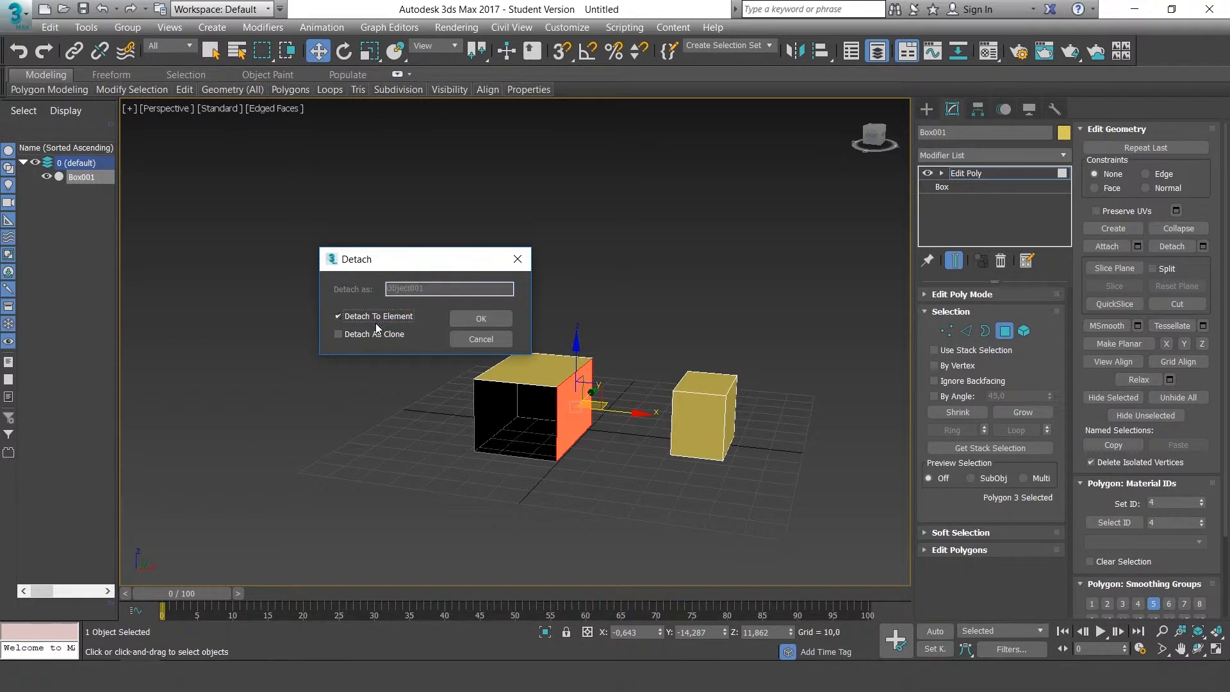
left_click(479, 320)
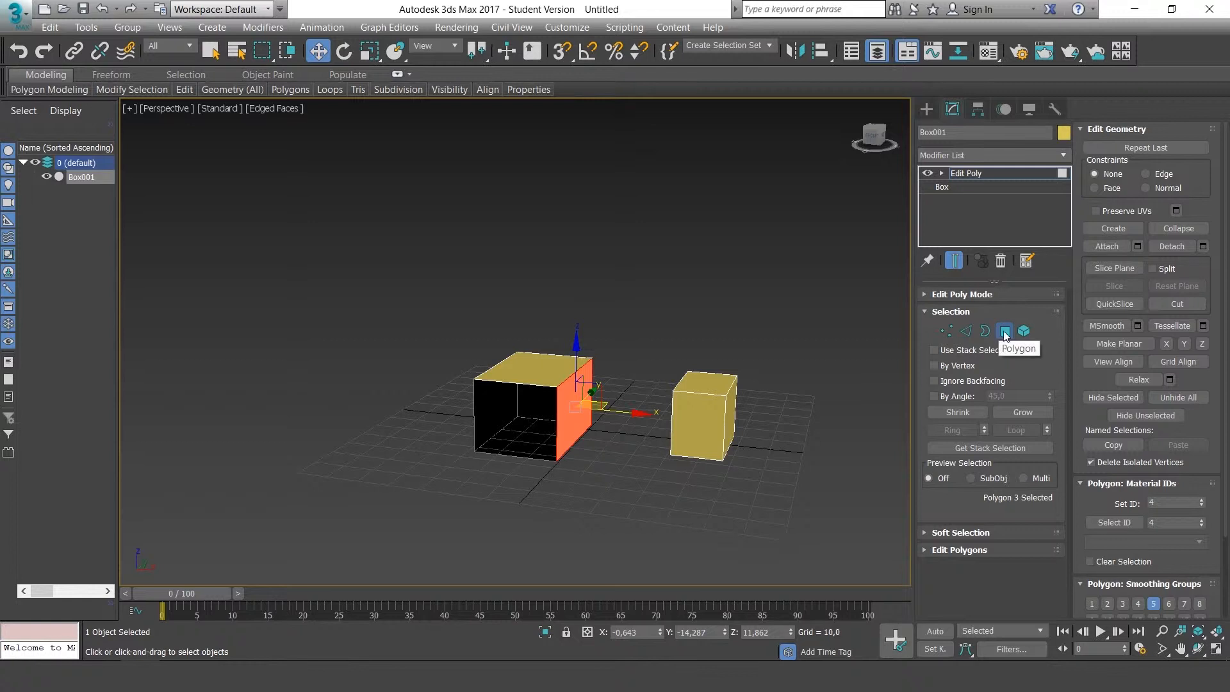
- At Element level, select the closed box, the detached side face and the rest of the open-ended box in turn to compare the elements
left_click(1023, 332)
left_click(768, 433)
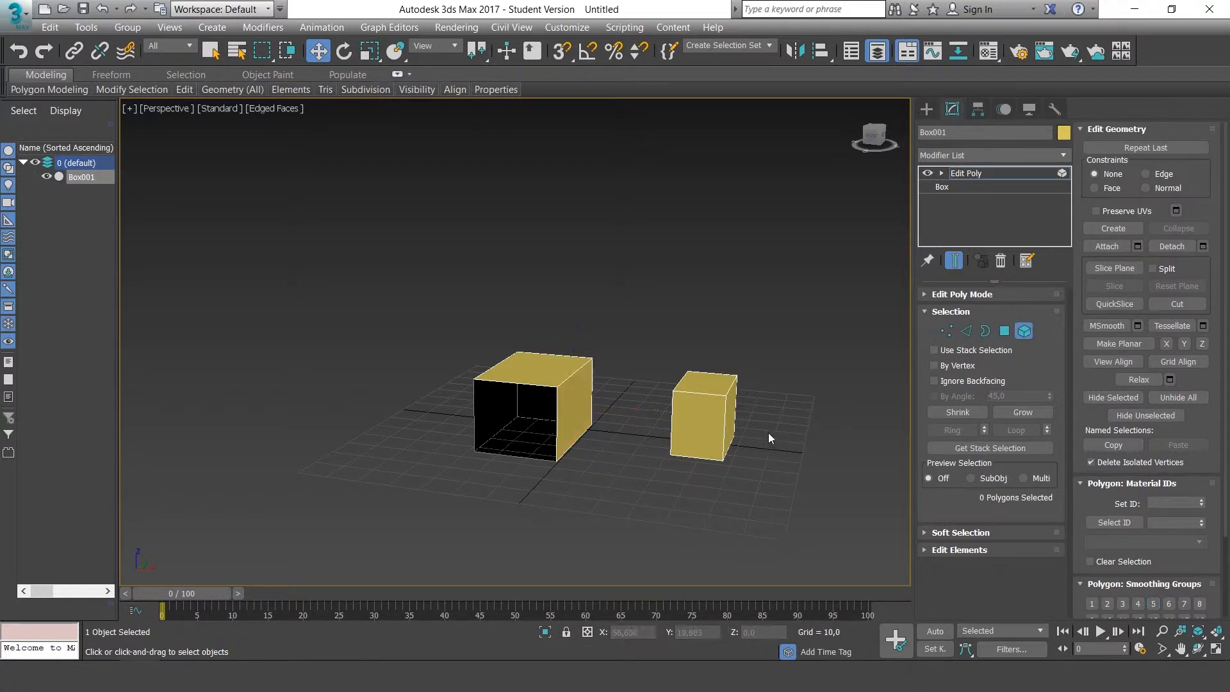
left_click(722, 408)
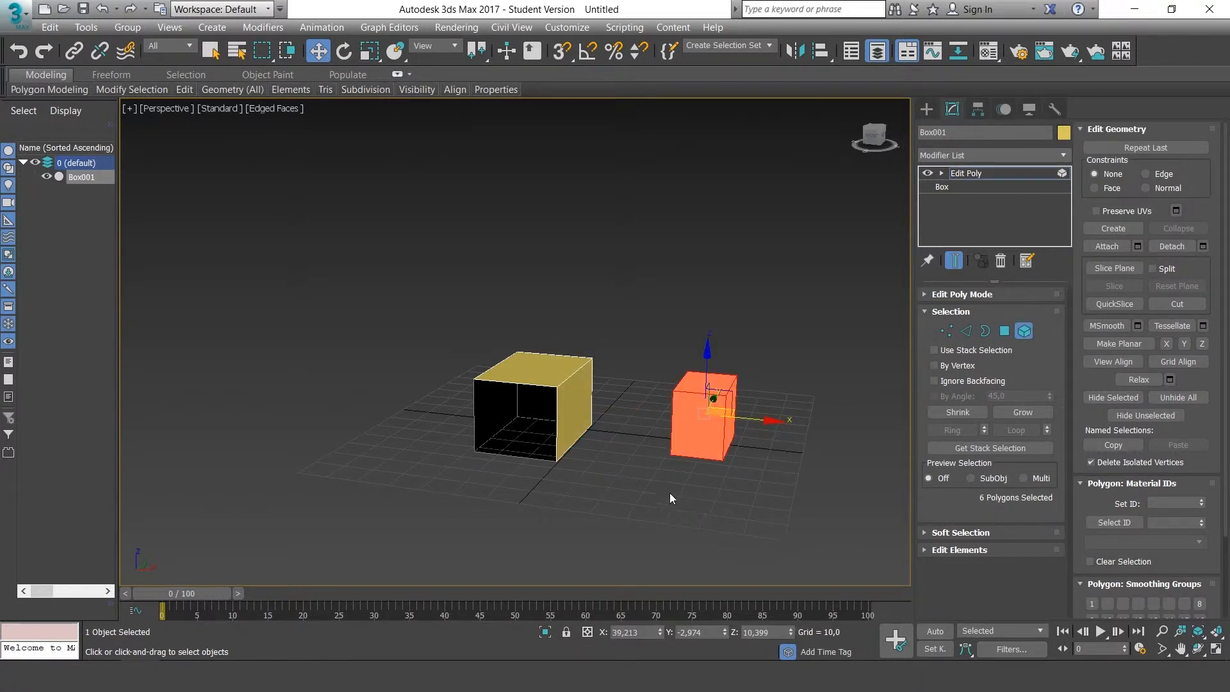
left_click(584, 410)
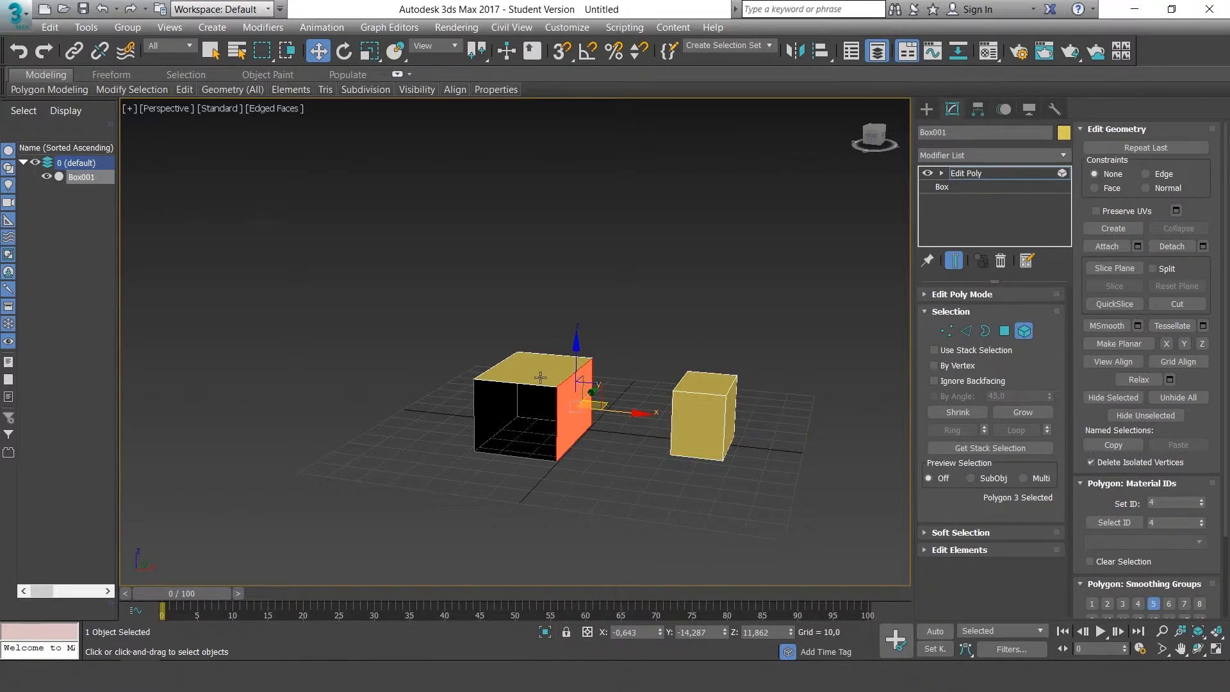
key("ctrl+i")
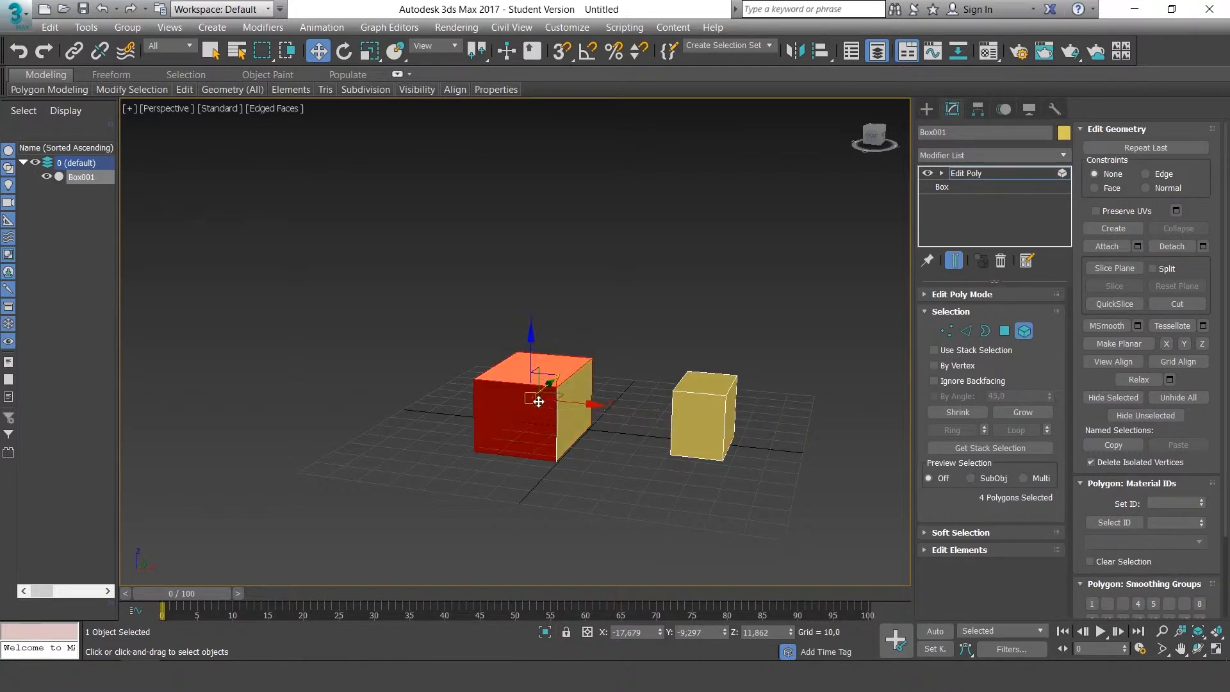
left_click(579, 396)
left_click(712, 415)
left_click(583, 412)
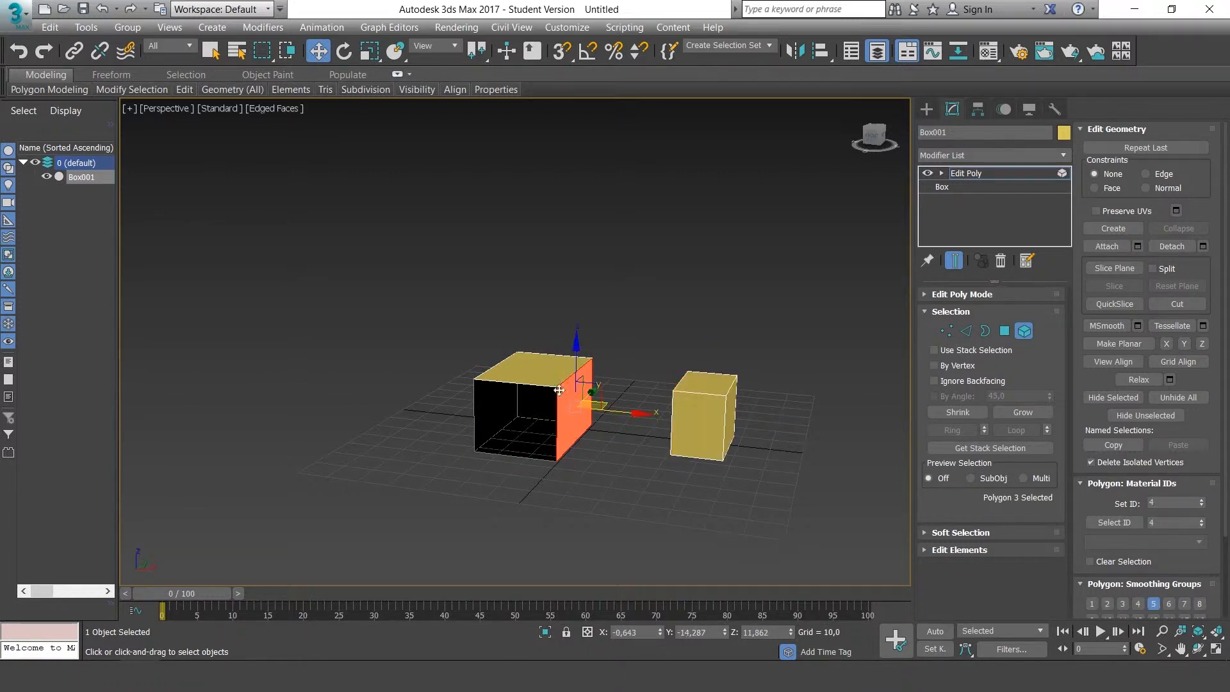
key("ctrl+i")
key("Delete")
left_click(702, 417)
left_click(772, 448)
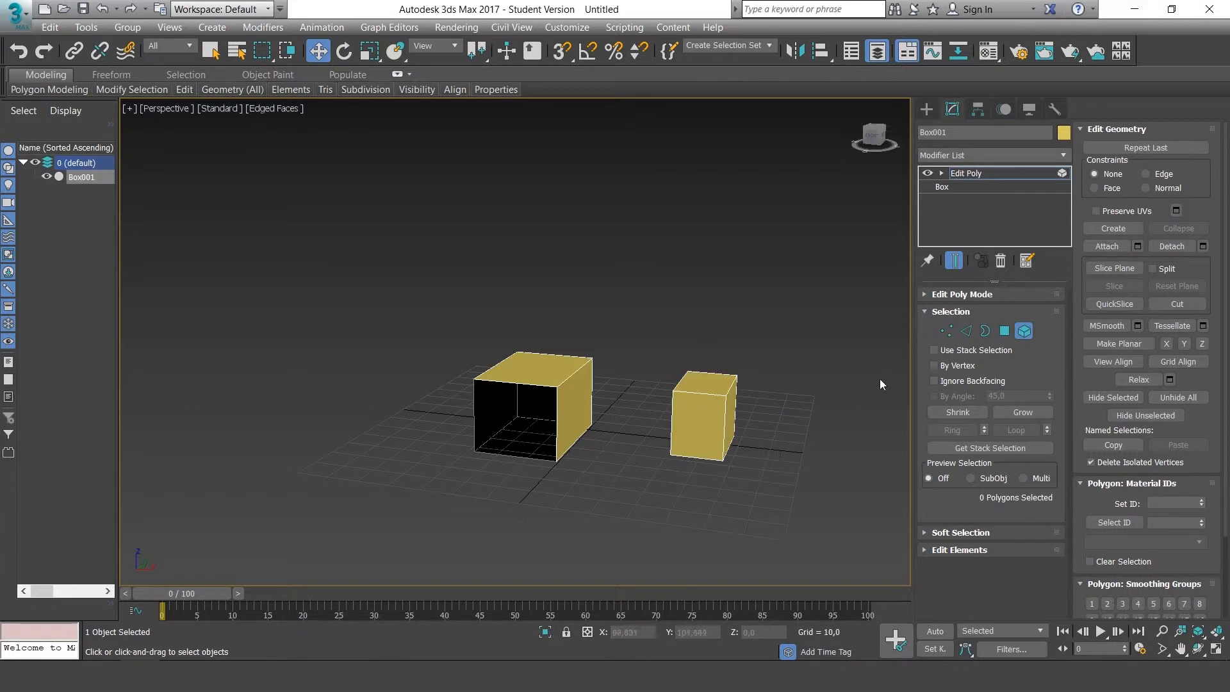
- At Polygon level, detach the closed box's front face with Detach As Clone on and Detach To Element off, and leave Polygon level
left_click(1003, 332)
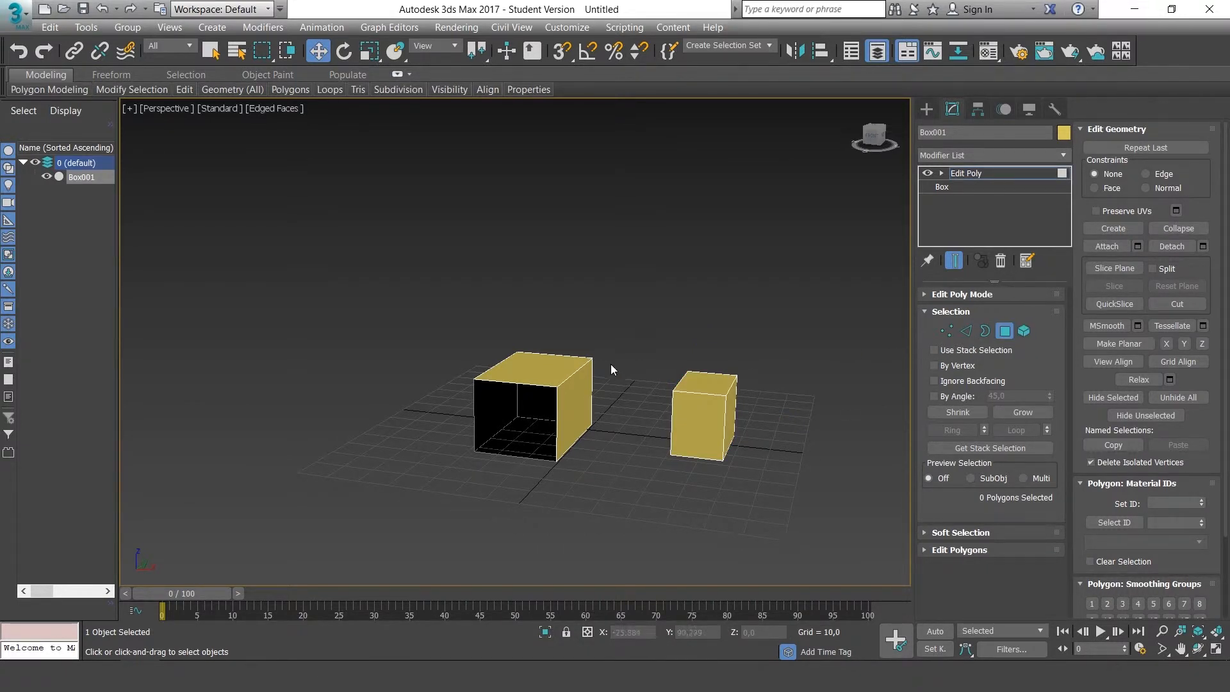
left_click(696, 412)
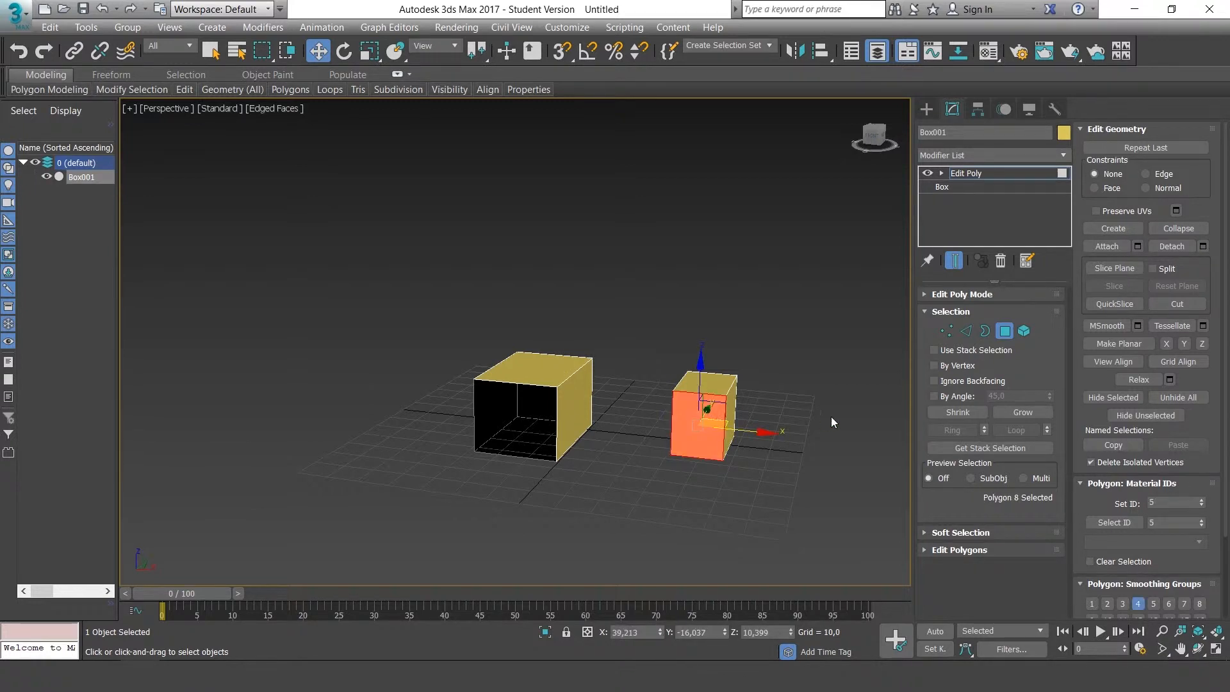
left_click(1204, 248)
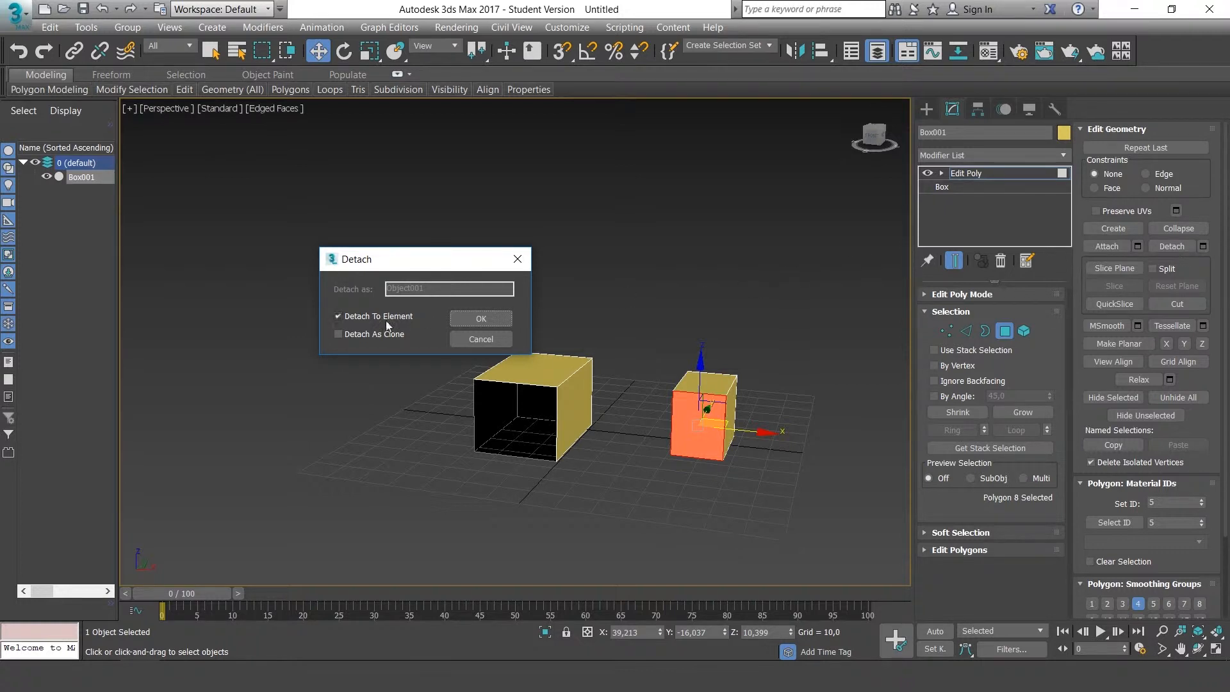
left_click(339, 316)
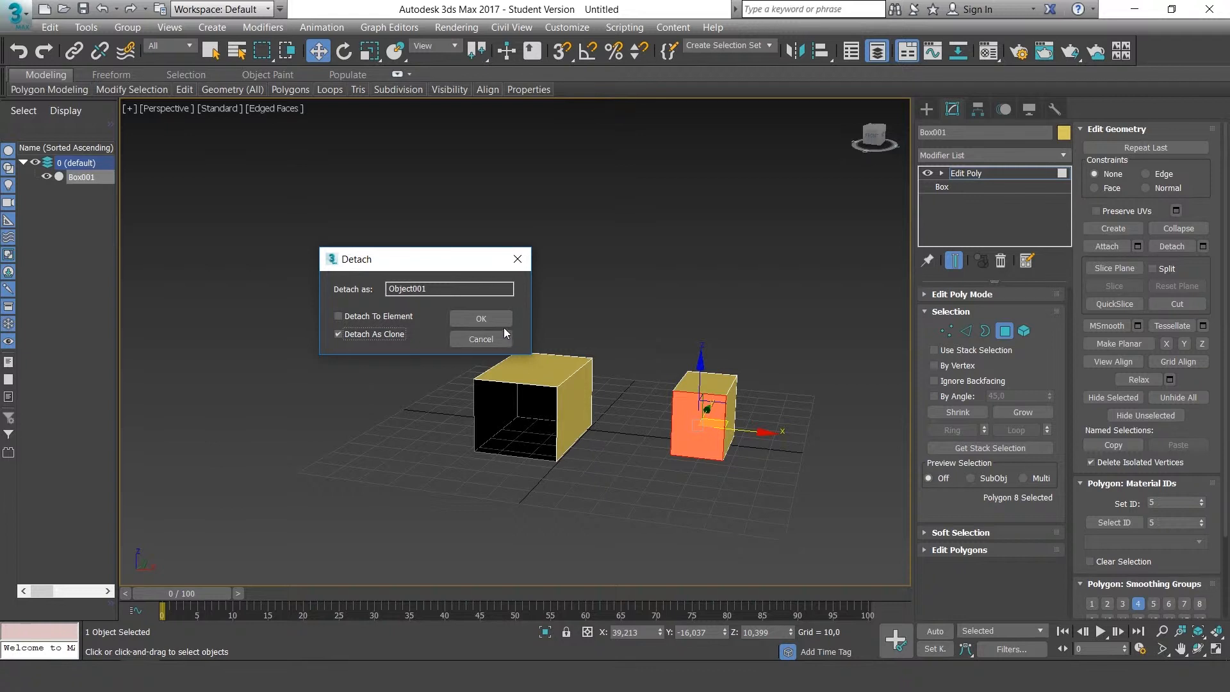
left_click(481, 319)
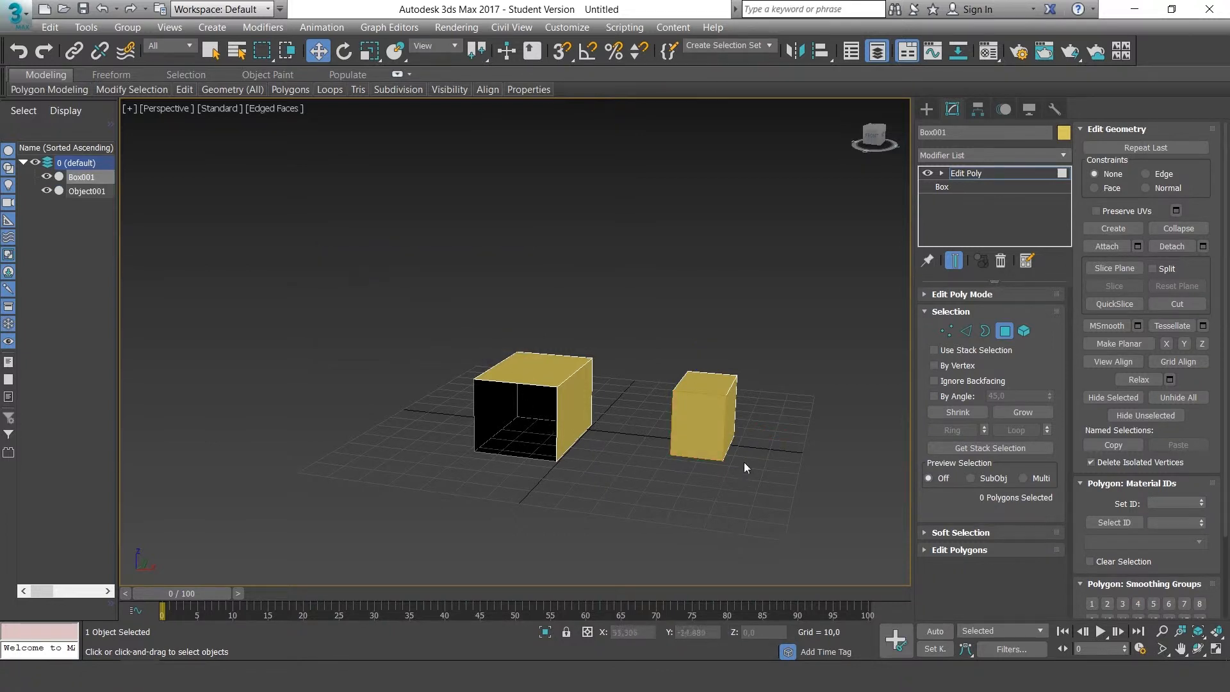
middle_click_drag(744, 463, 748, 440, "alt")
scroll(732, 423, "up", 5)
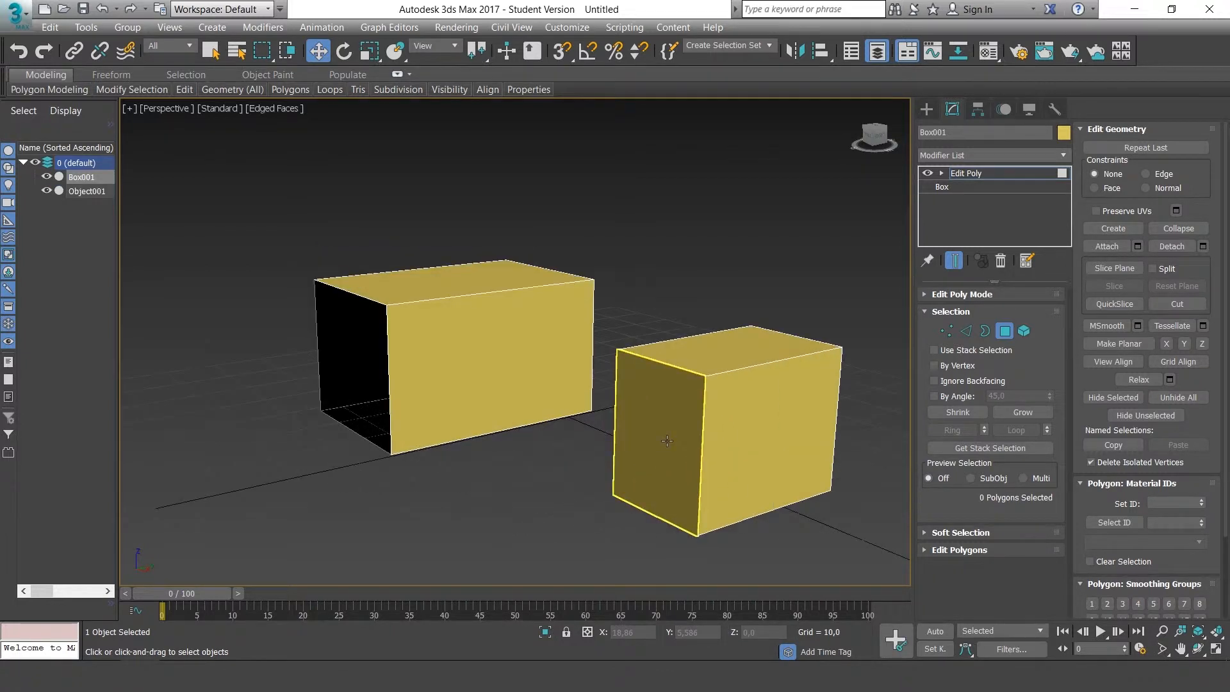
left_click(1005, 331)
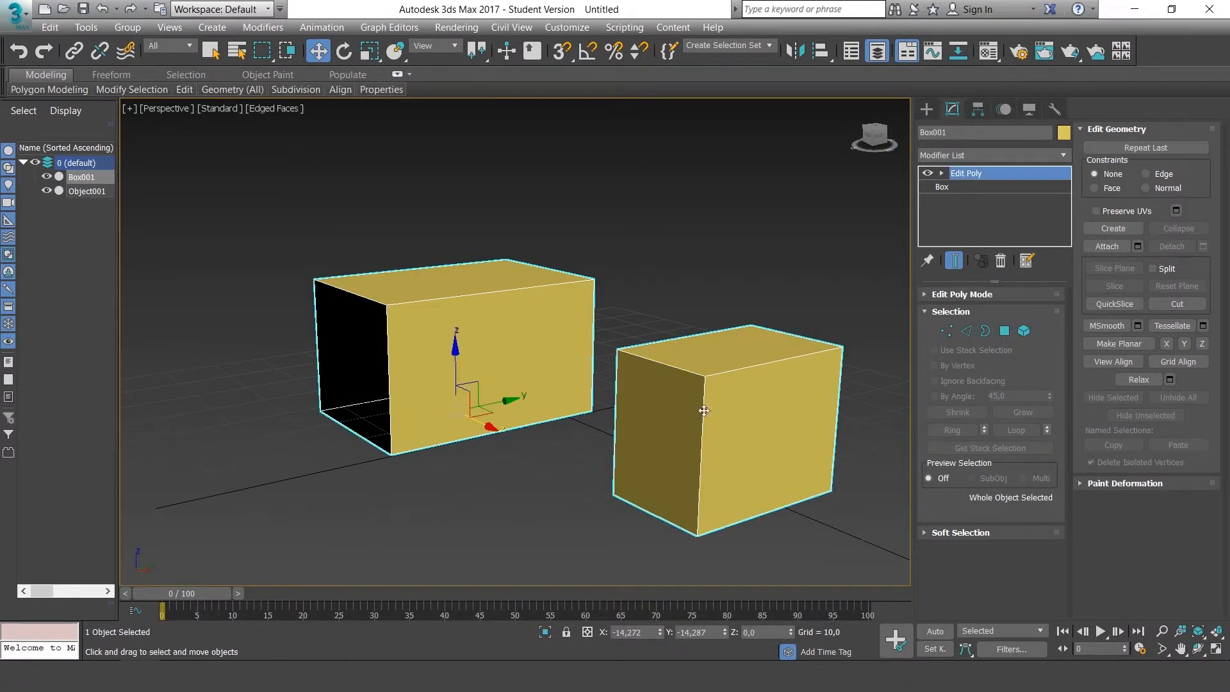
- Select the cloned front face as its own object and move it about 26 units along negative Y, away from the closed box
left_click(730, 296)
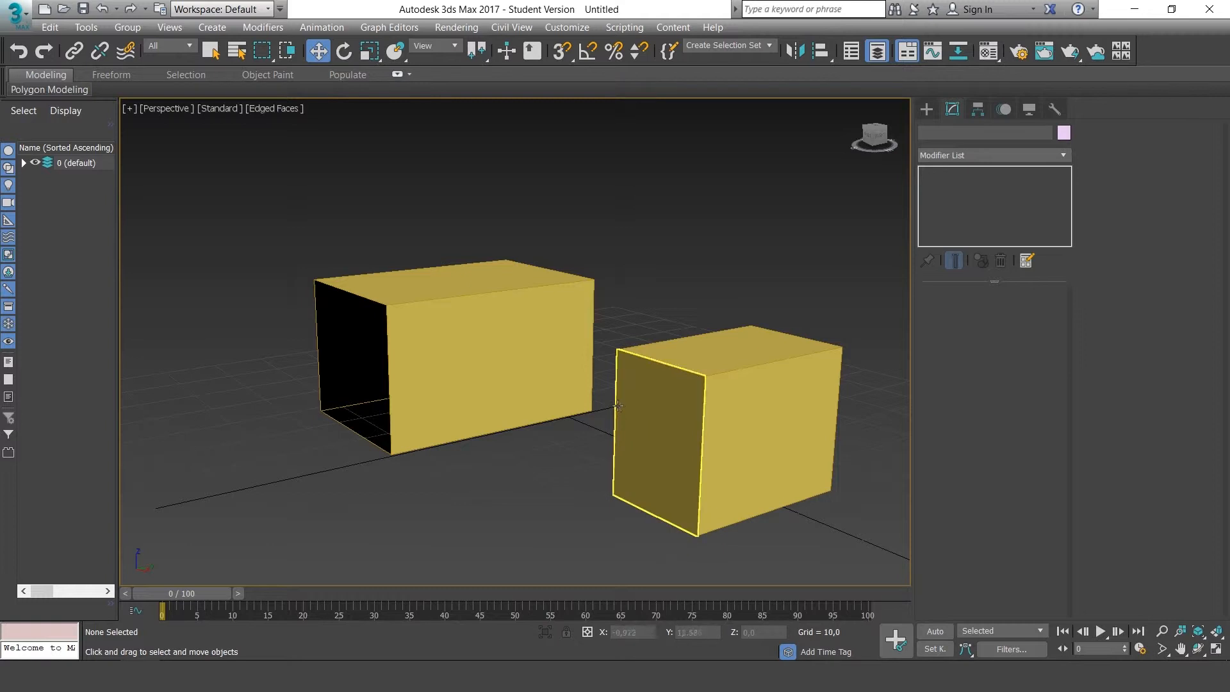
scroll(736, 405, "down", 6)
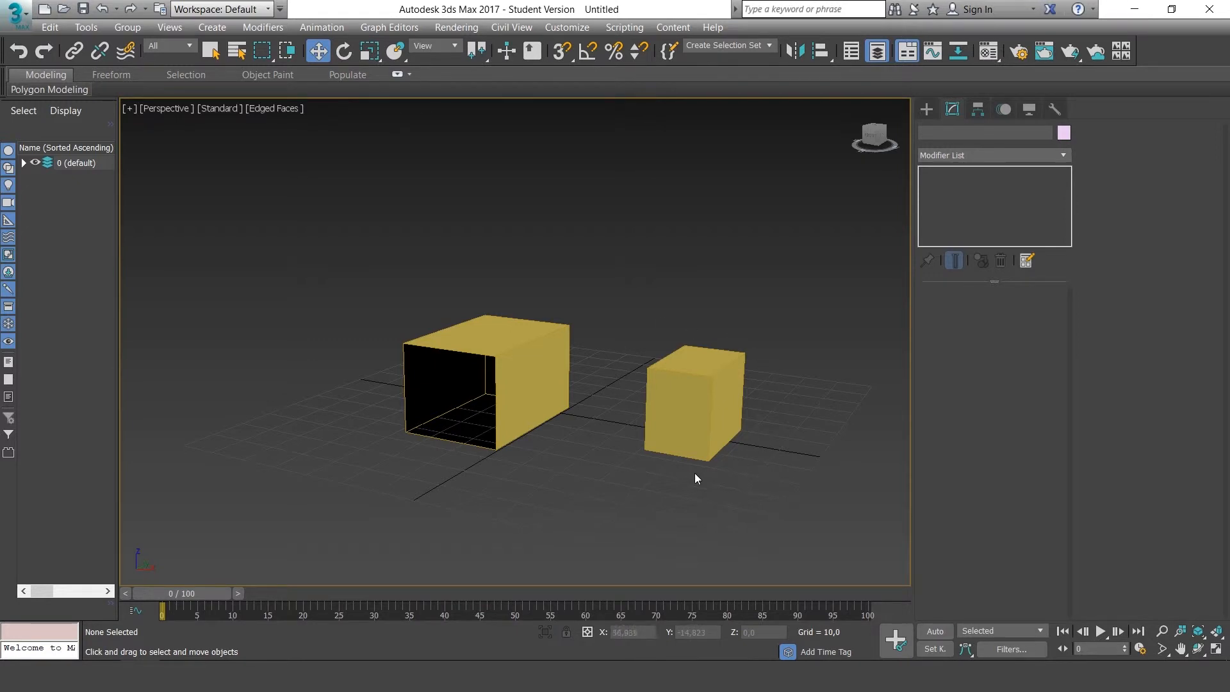
middle_click_drag(746, 424, 685, 419, "alt")
left_click(699, 428)
mouse_move(646, 409)
left_mouse_down()
mouse_move(618, 416)
mouse_move(632, 414)
left_mouse_up()
middle_click_drag(632, 415, 606, 359, "alt")
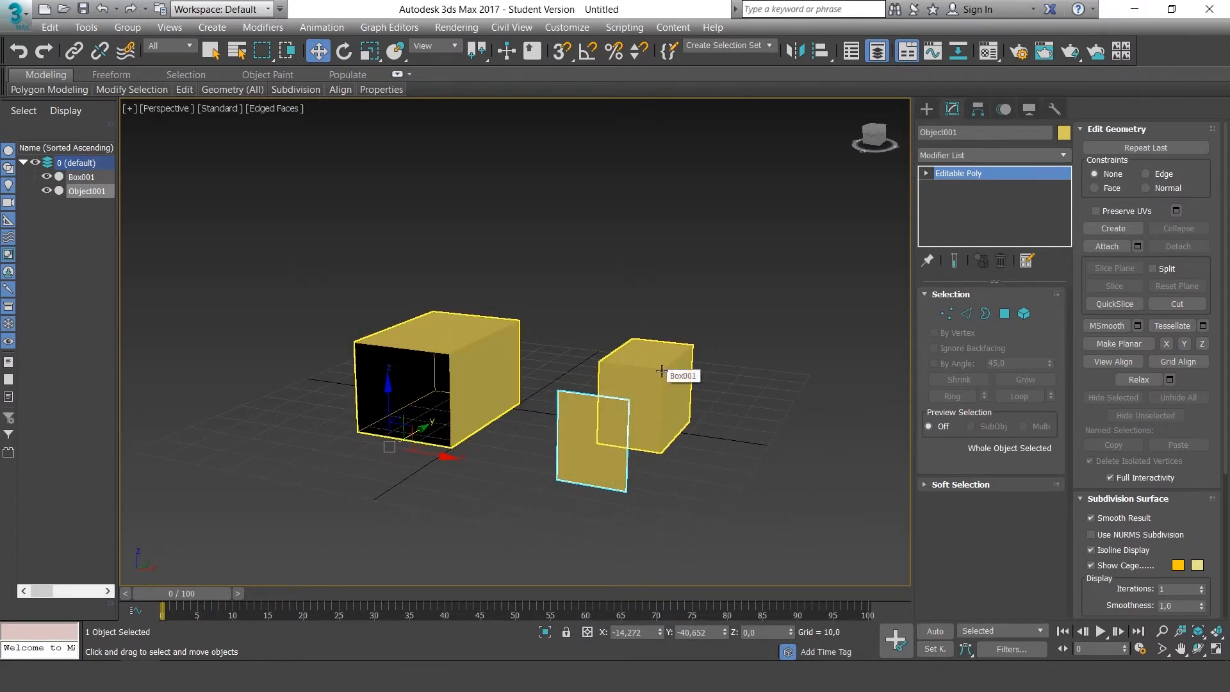
- Select the original two-box object and examine its closed box at Element level
left_click(652, 367)
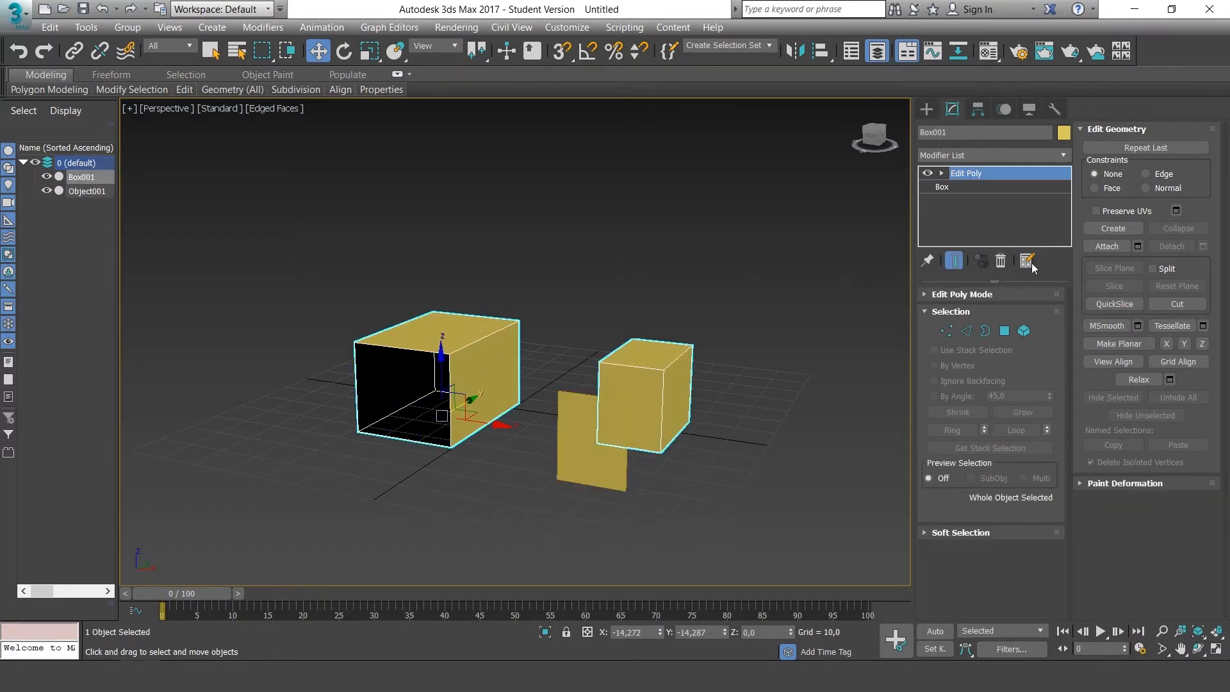
left_click(1025, 330)
mouse_move(805, 374)
middle_mouse_down("alt")
mouse_move(773, 363)
mouse_move(790, 365)
middle_mouse_up("alt")
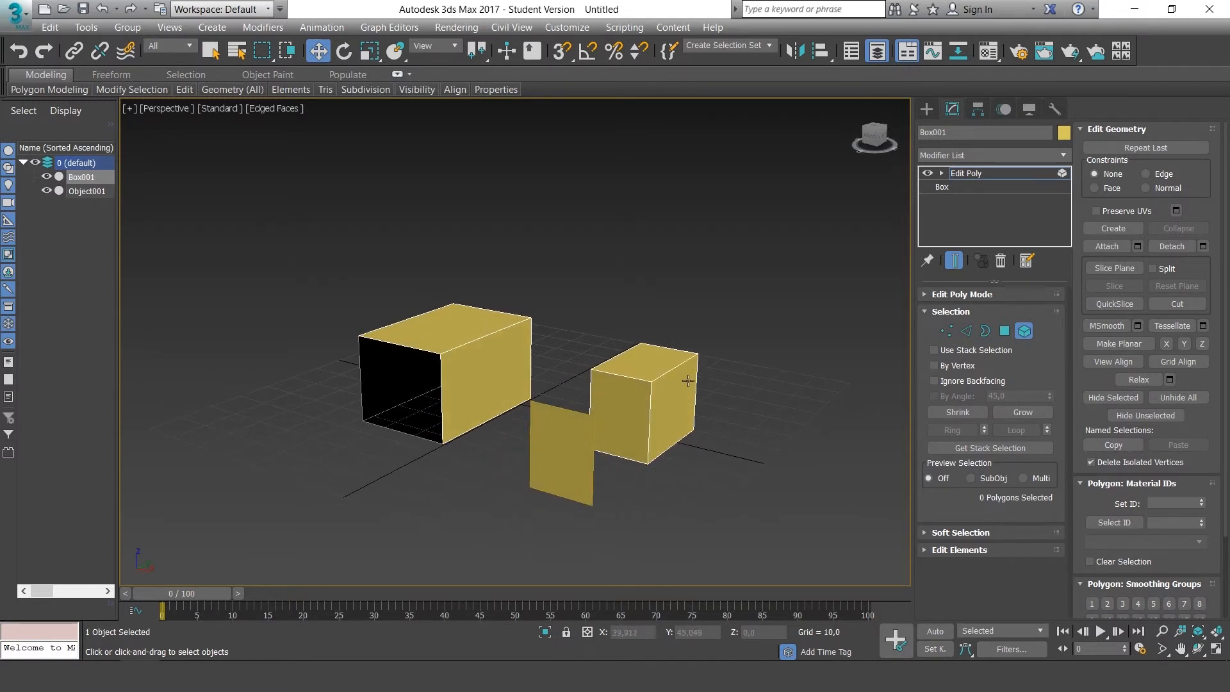
left_click(673, 384)
middle_click_drag(782, 421, 736, 322, "alt")
- At Polygon level, select all six faces of the closed box and detach them as a separate object with Detach As Clone
left_click(1004, 331)
left_click_drag(734, 295, 633, 428)
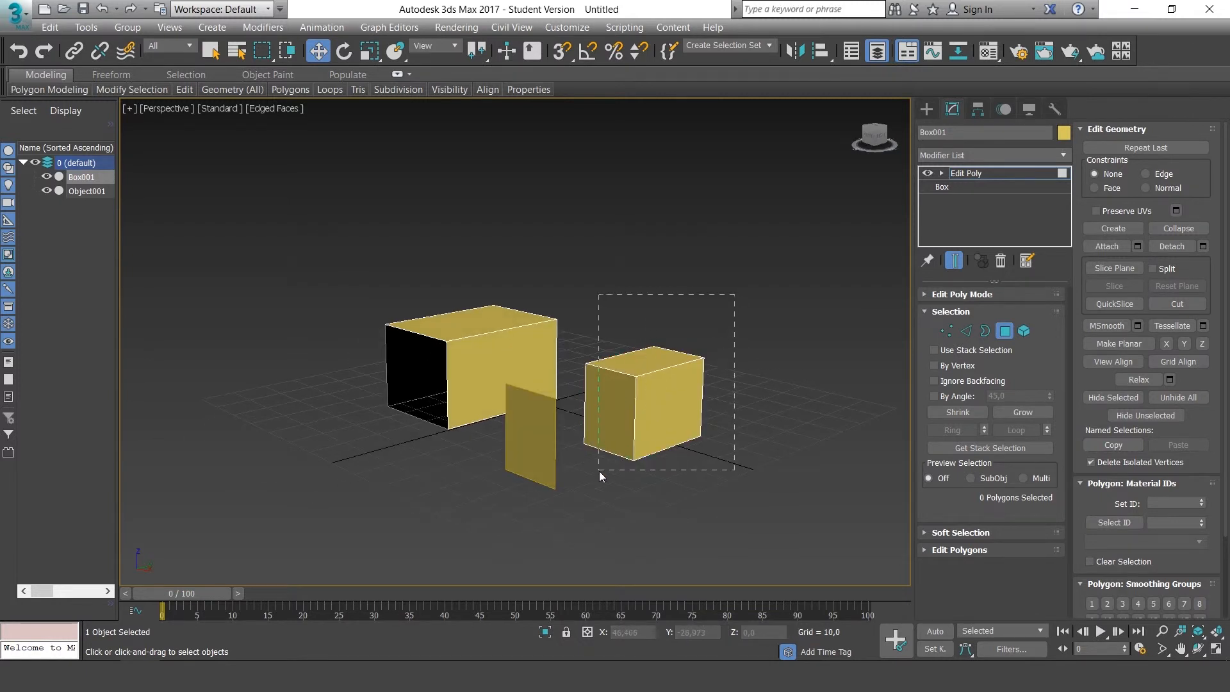
left_click_drag(598, 471, 598, 473)
middle_click_drag(709, 375, 754, 381, "alt")
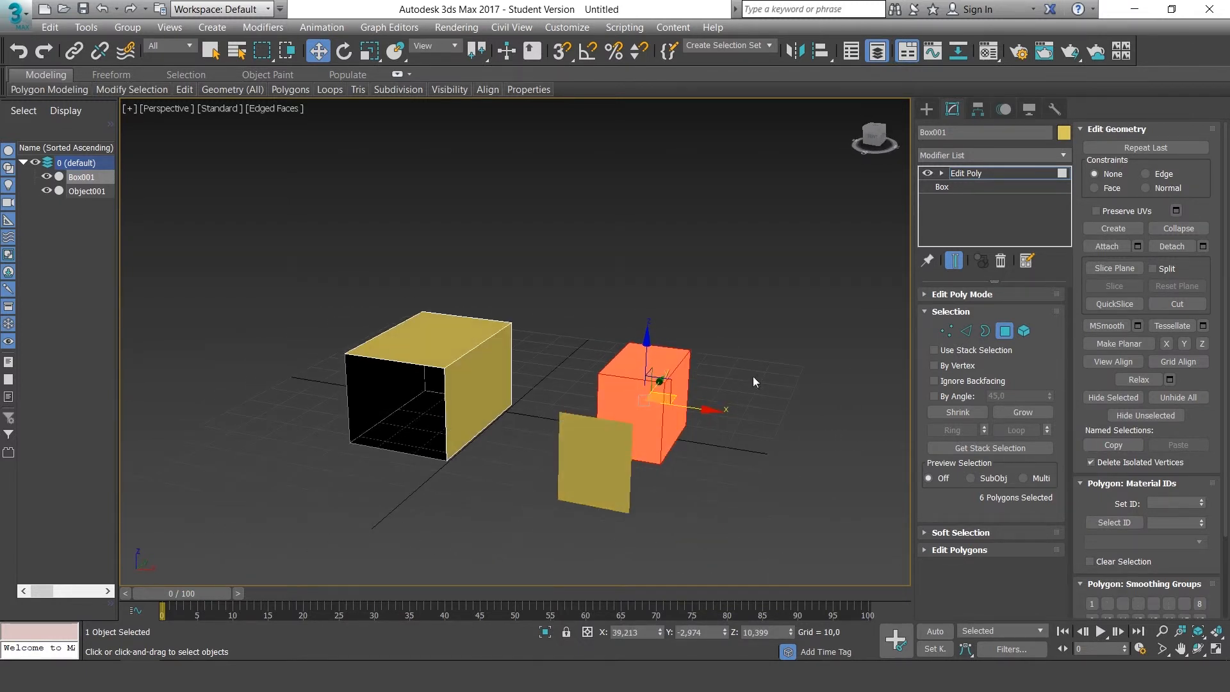
left_click(1203, 246)
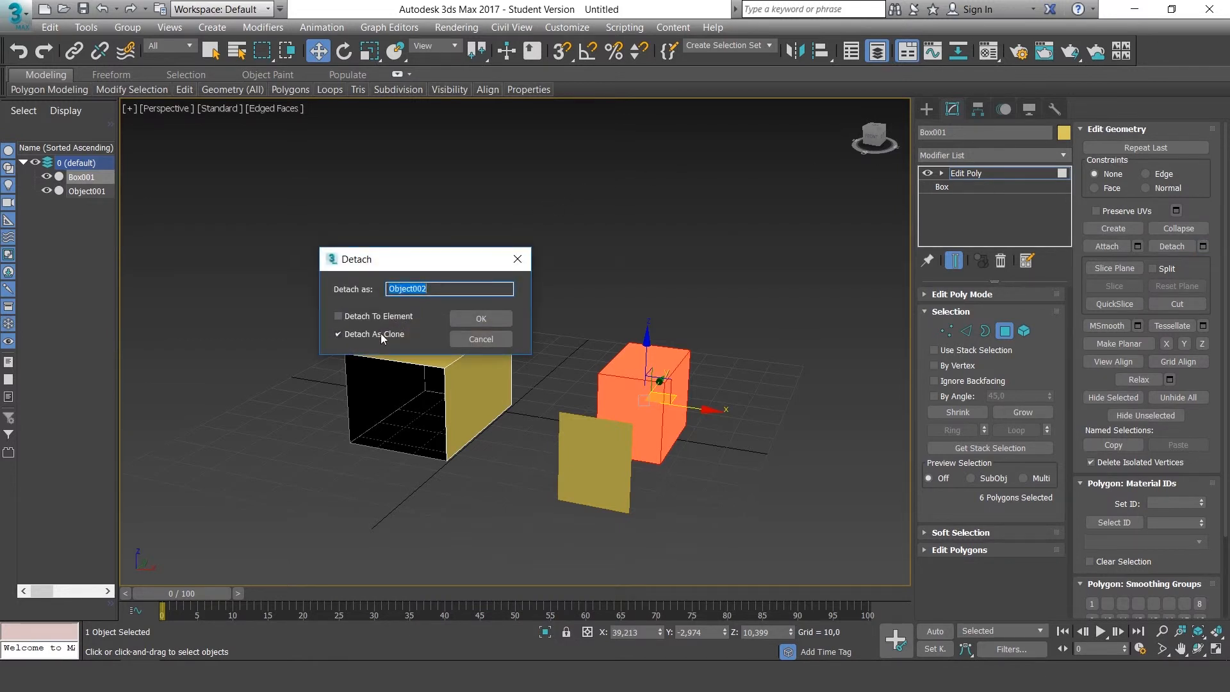
left_click(481, 320)
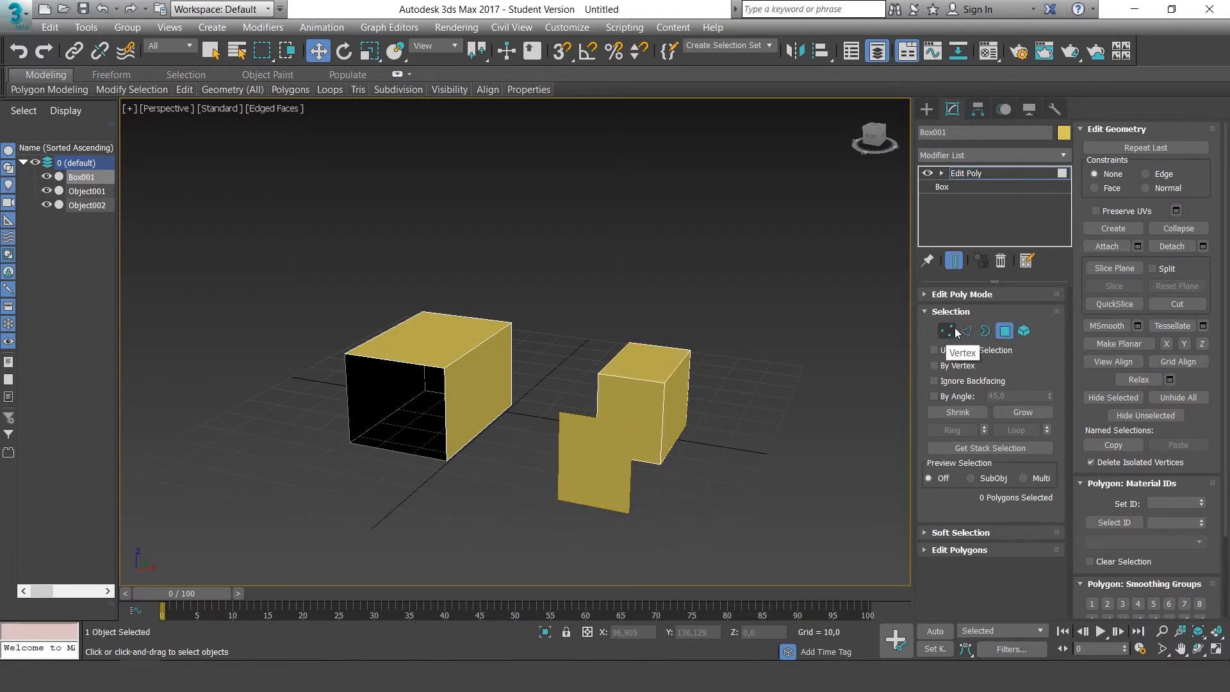
- Leave Polygon level, select the cloned closed box and move it about 35 units along positive X, clear of the original
left_click(1004, 332)
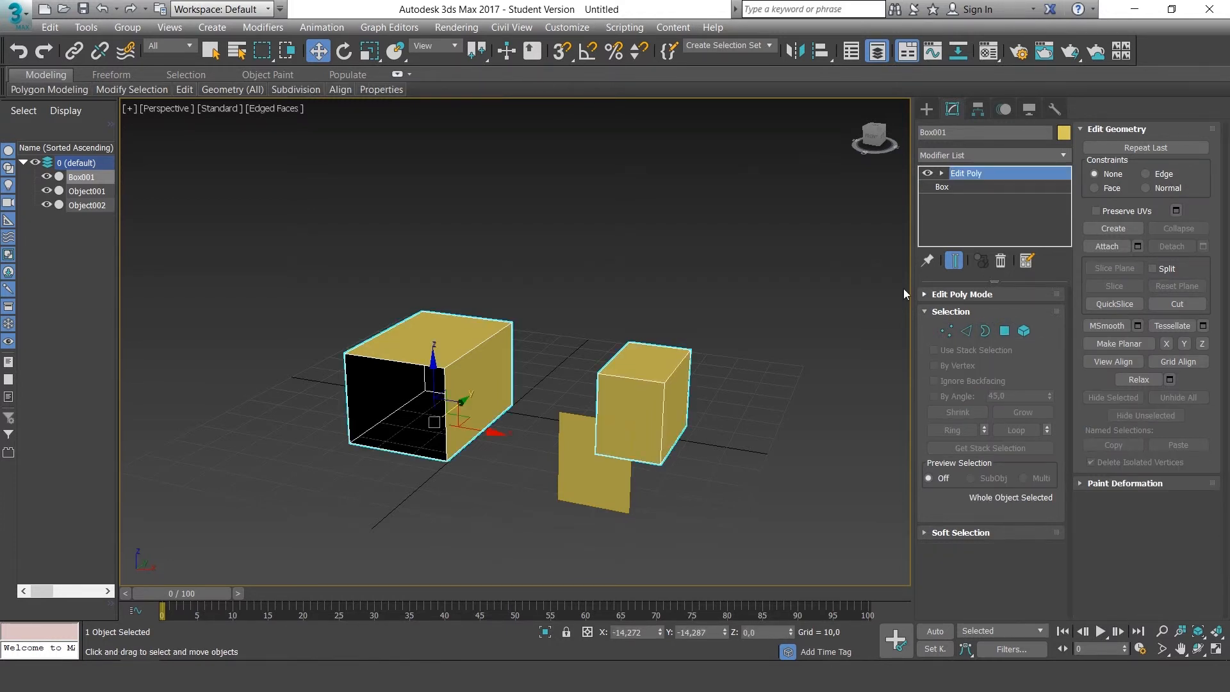
left_click(769, 320)
left_click(673, 371)
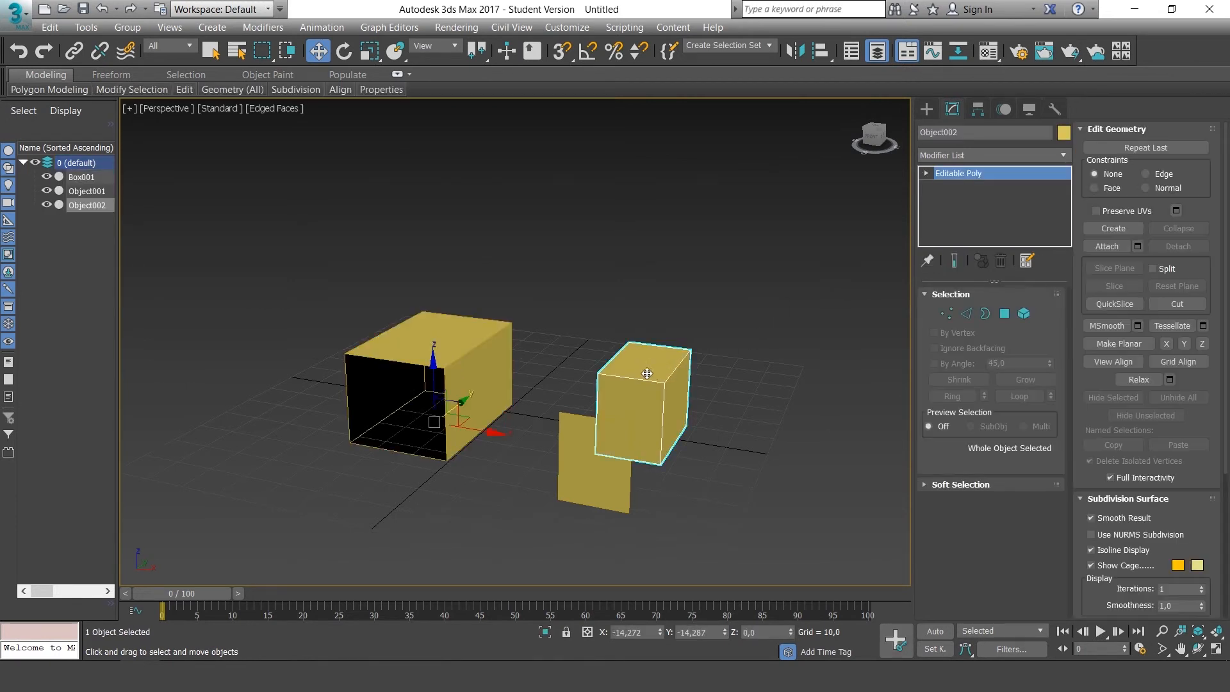
left_click_drag(484, 412, 610, 447, "shift")
middle_click_drag(767, 287, 804, 263, "alt")
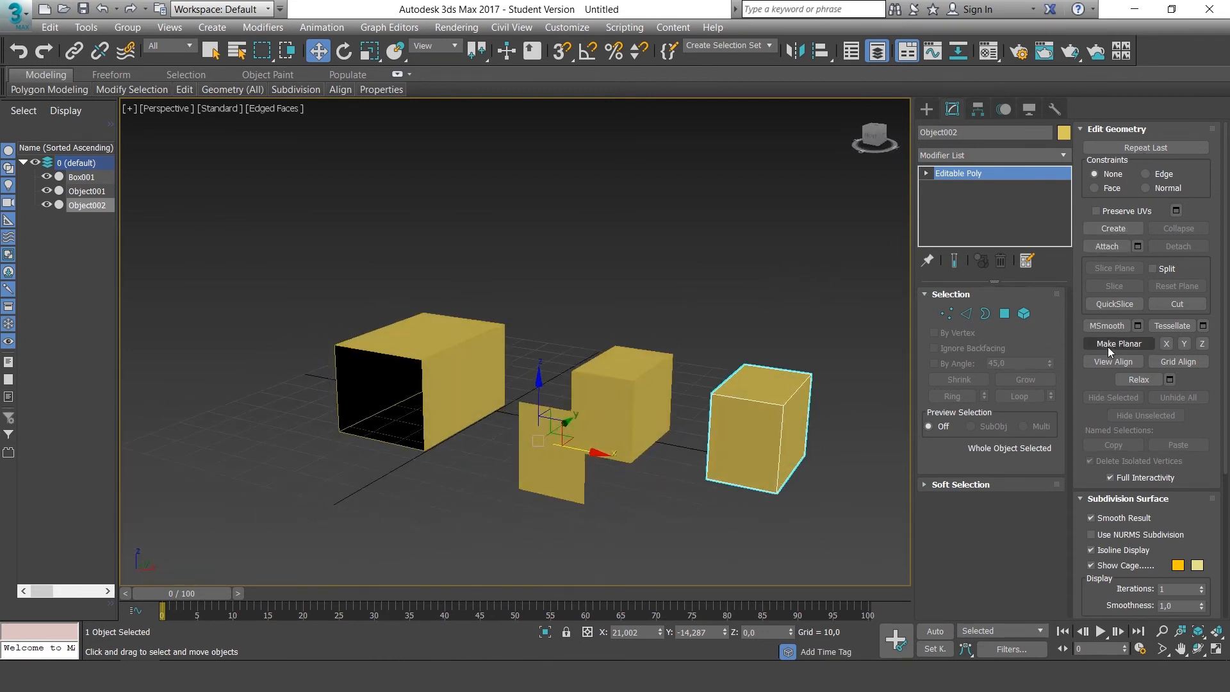